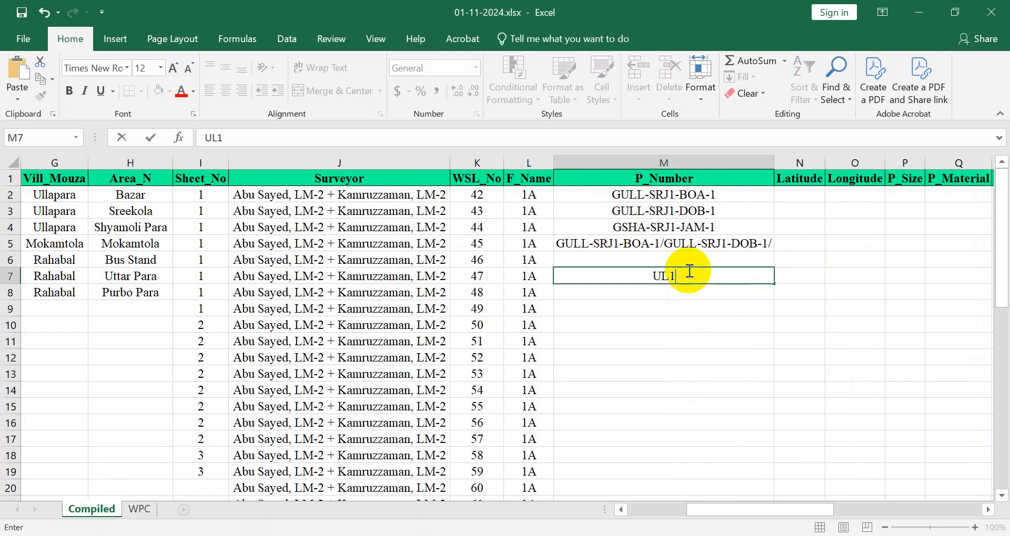
# Extend the P_Number entry in cell M7 to UL1-SRJ1-1A.
pyautogui.moveTo(679, 276)
pyautogui.mouseDown()
pyautogui.moveTo(647, 276)
pyautogui.moveTo(683, 277)
pyautogui.mouseUp()
pyautogui.click(684, 275)
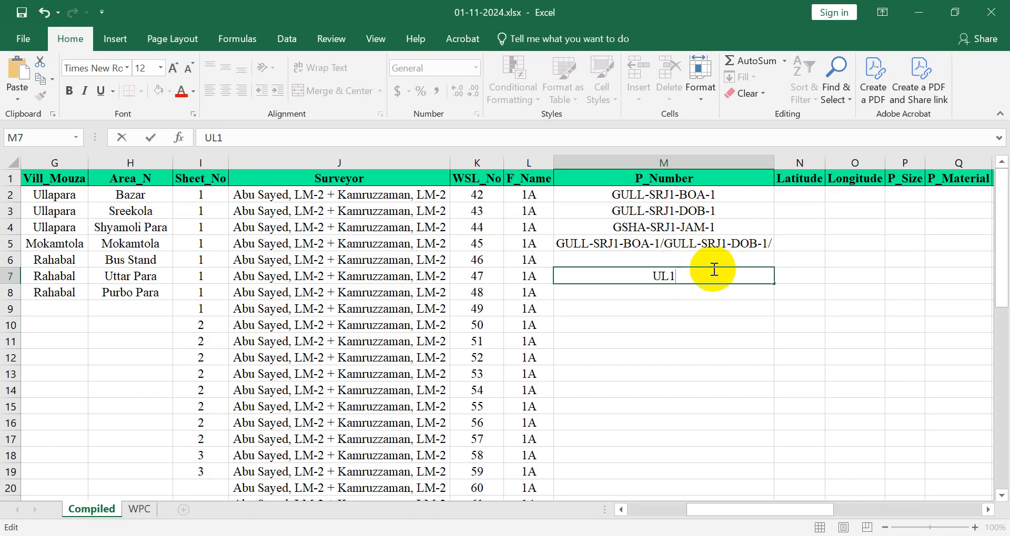
pyautogui.write('-SRJ1-')
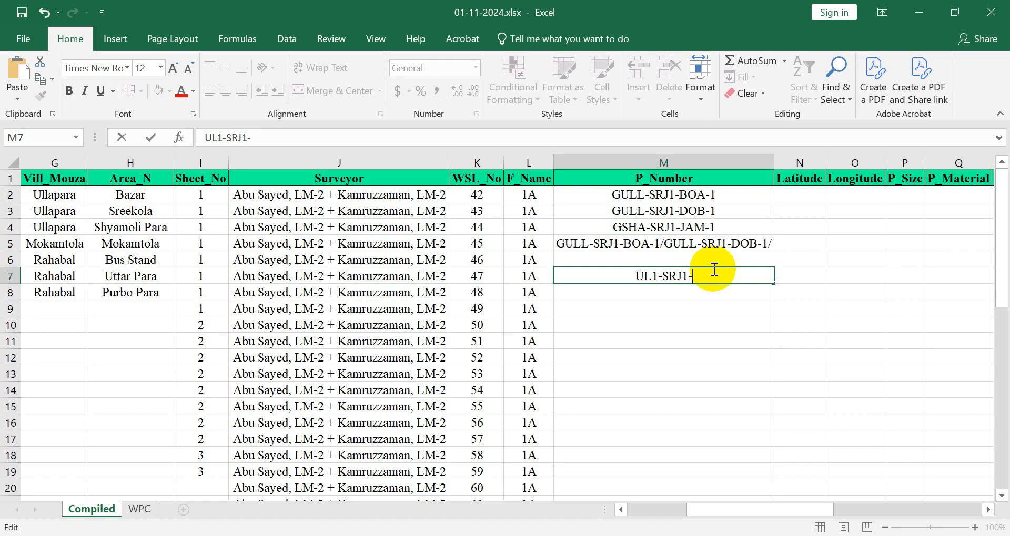
pyautogui.write('1A')
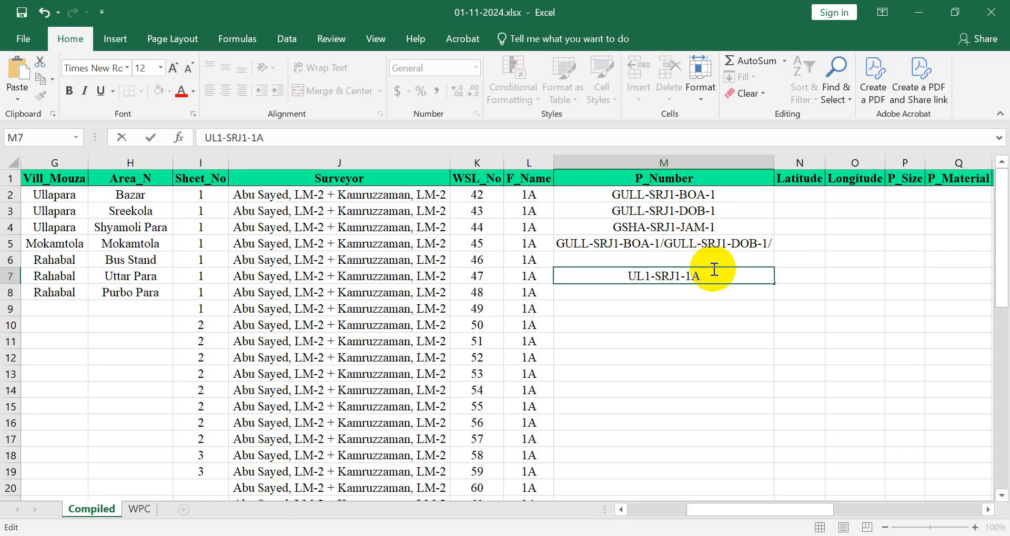
# Try 2B and 3C in place of the final 1A in cell M7, and restore 1A.
pyautogui.press('BackSpace')
pyautogui.press('BackSpace')
pyautogui.write('2B')
pyautogui.press('BackSpace')
pyautogui.press('BackSpace')
pyautogui.write('3C')
pyautogui.press('BackSpace')
pyautogui.press('BackSpace')
pyautogui.write('1A')
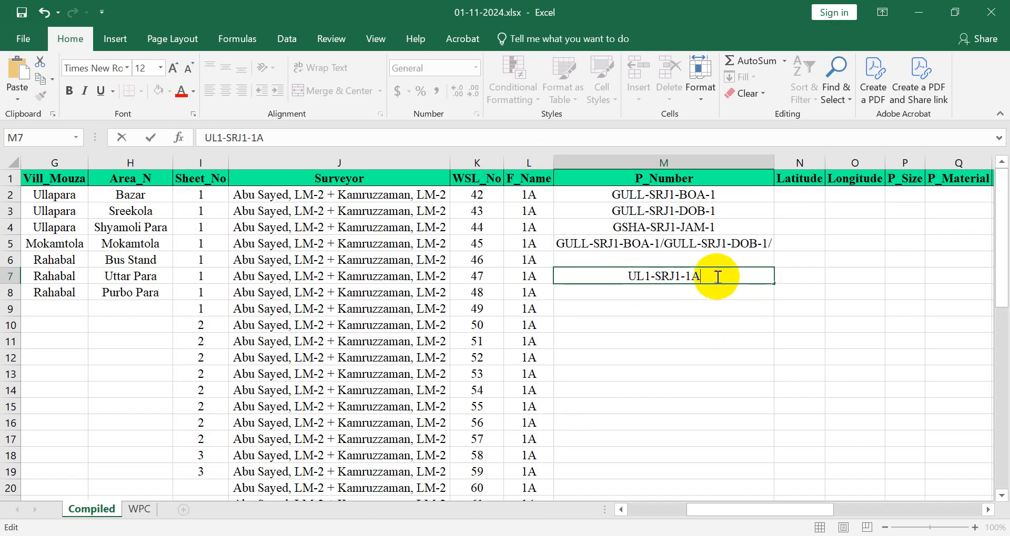
# Complete the P_Number in M7 as UL1-SRJ1-1A-1 and enter UL1-SRJ1-1A-2 in M8.
pyautogui.write('-')
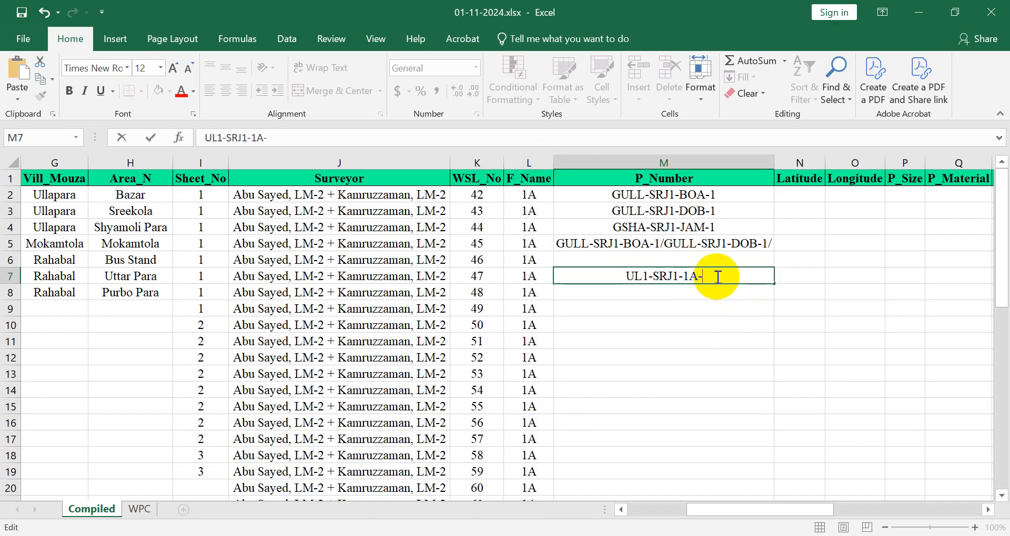
pyautogui.write('1')
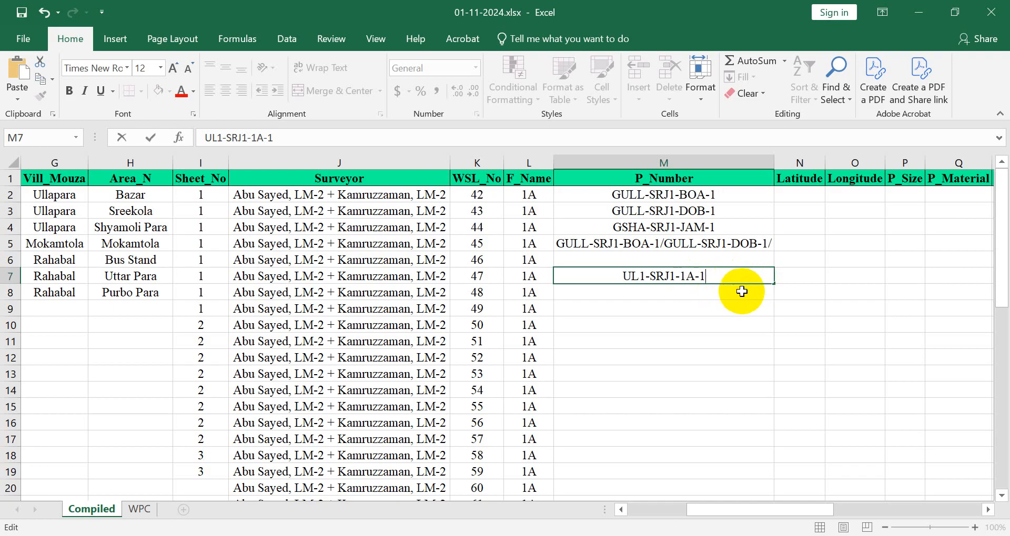
pyautogui.click(699, 298)
pyautogui.write('UL1-')
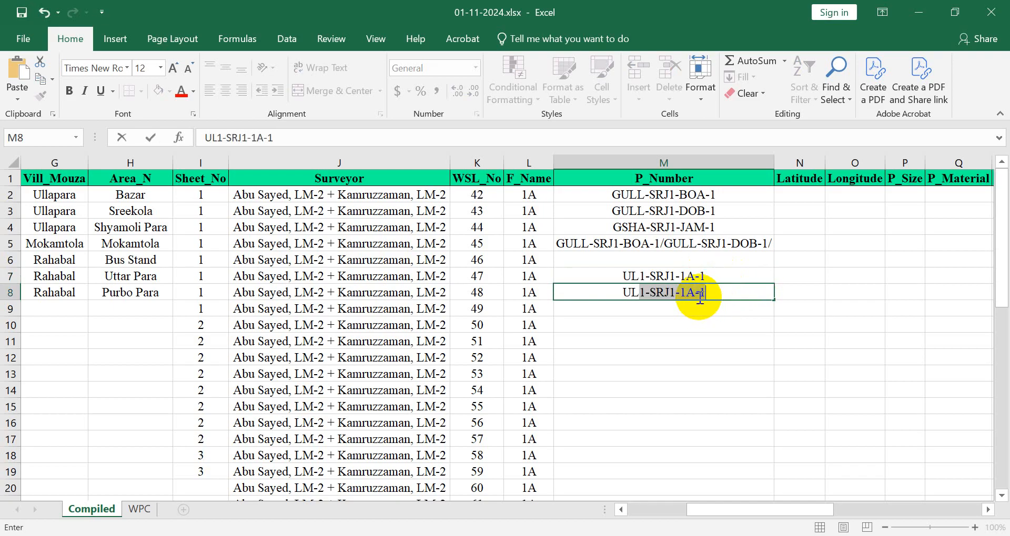
pyautogui.write('ST')
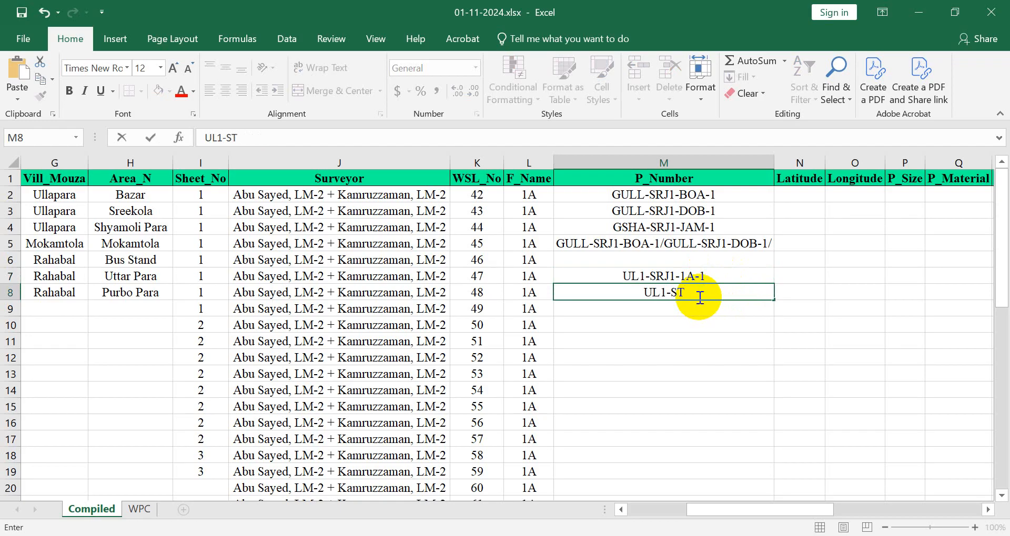
pyautogui.press('BackSpace')
pyautogui.write('RJ1-')
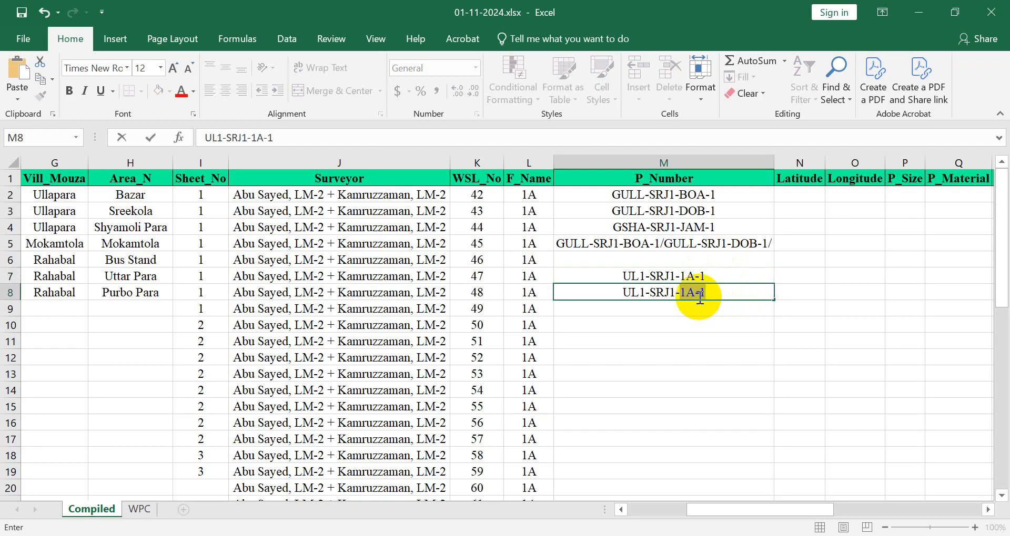
pyautogui.write('1a')
pyautogui.press('BackSpace')
pyautogui.press('BackSpace')
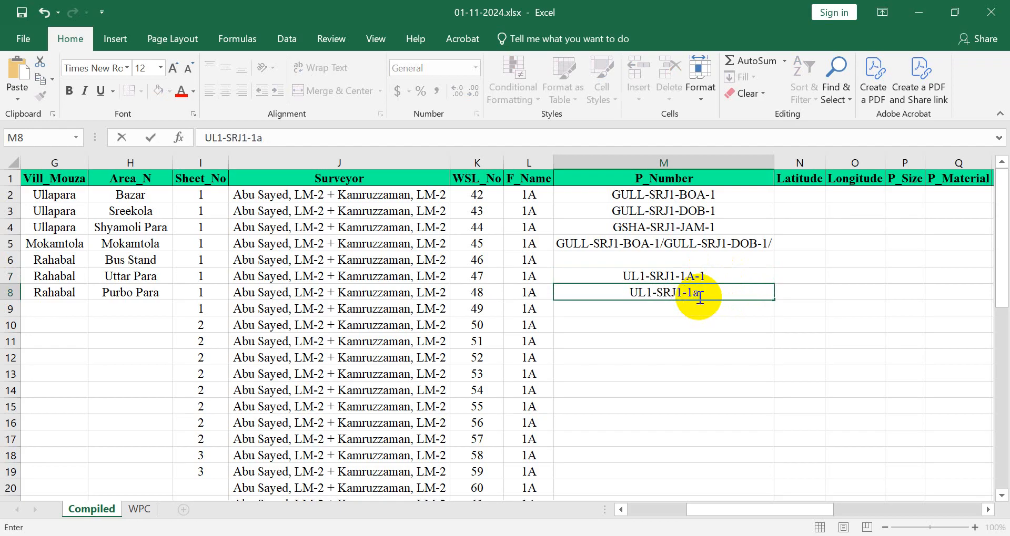
pyautogui.write('A-2')
pyautogui.press('Return')
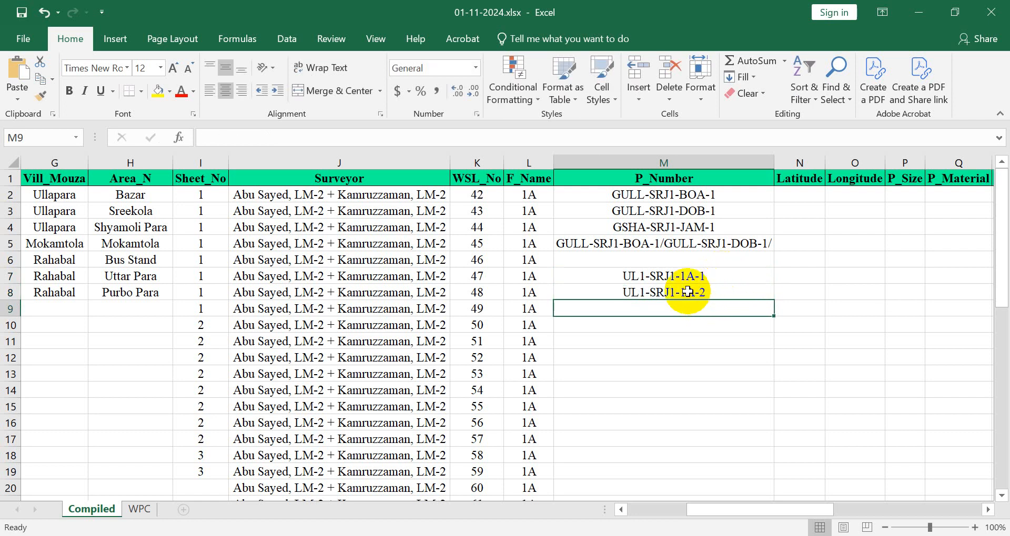
# Copy the UL1-SRJ1-1A part of M7 into M9 and append -3 to it.
pyautogui.click(672, 277)
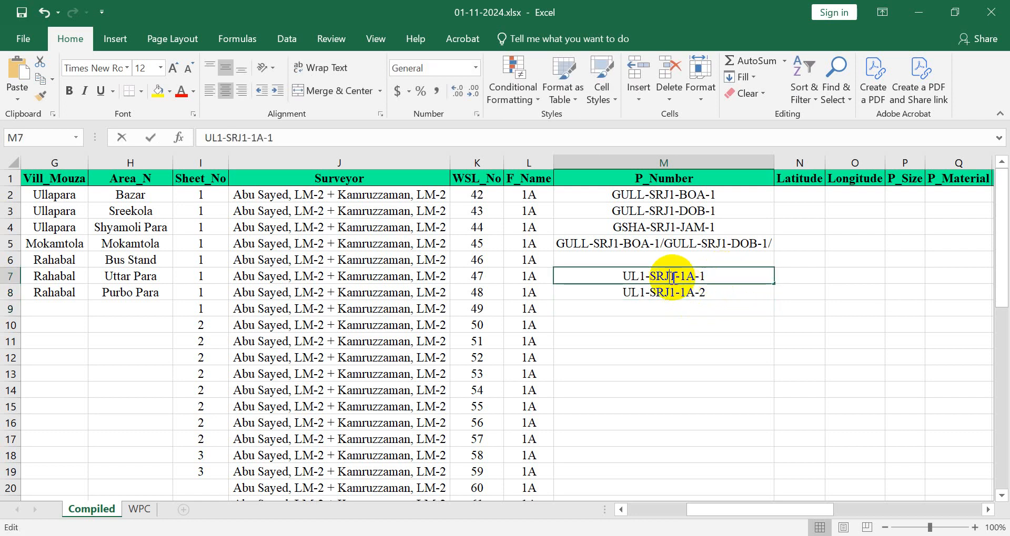
pyautogui.doubleClick(624, 276)
pyautogui.moveTo(624, 276); pyautogui.dragTo(695, 275)
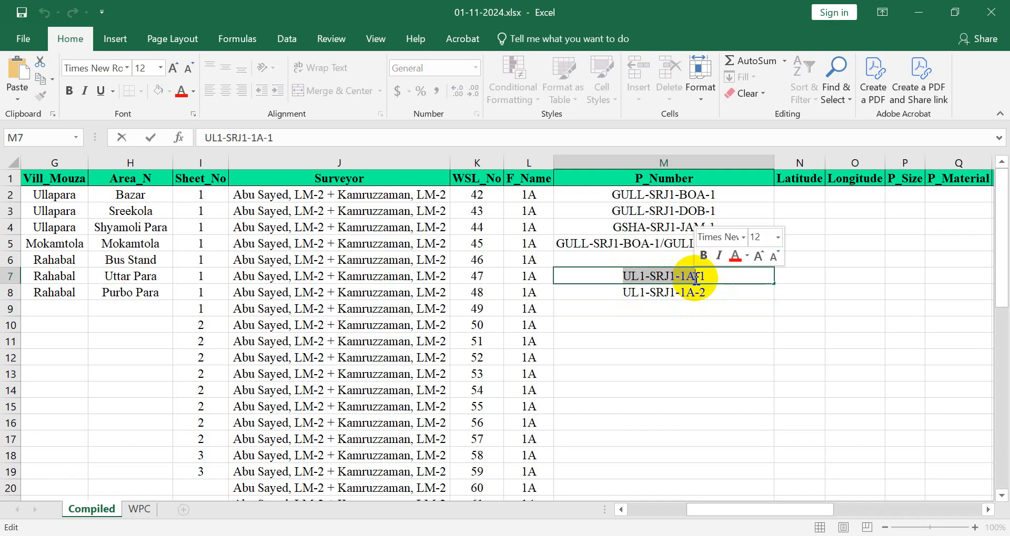
pyautogui.hotkey('ctrl', 'c')
pyautogui.click(647, 310)
pyautogui.hotkey('ctrl', 'v')
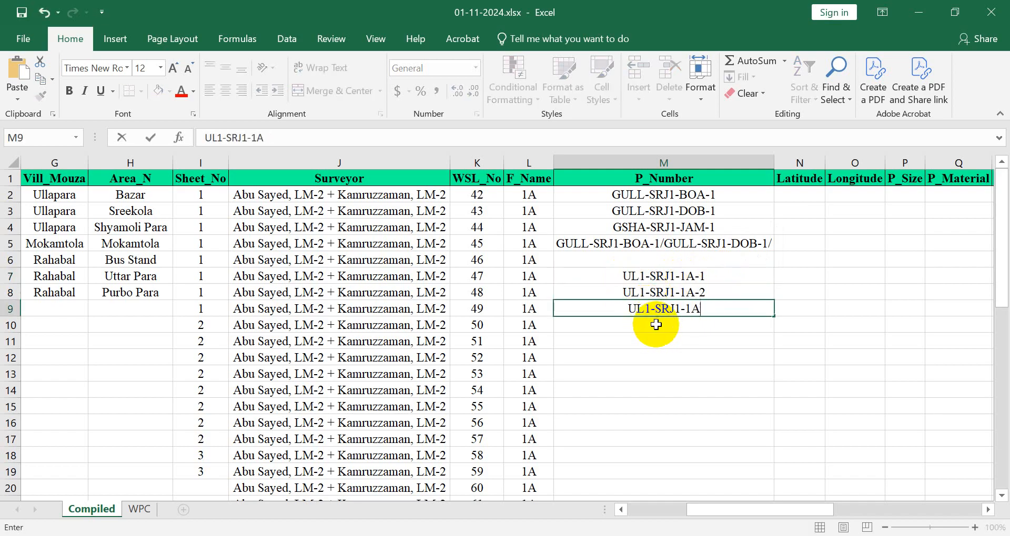
pyautogui.write('-3')
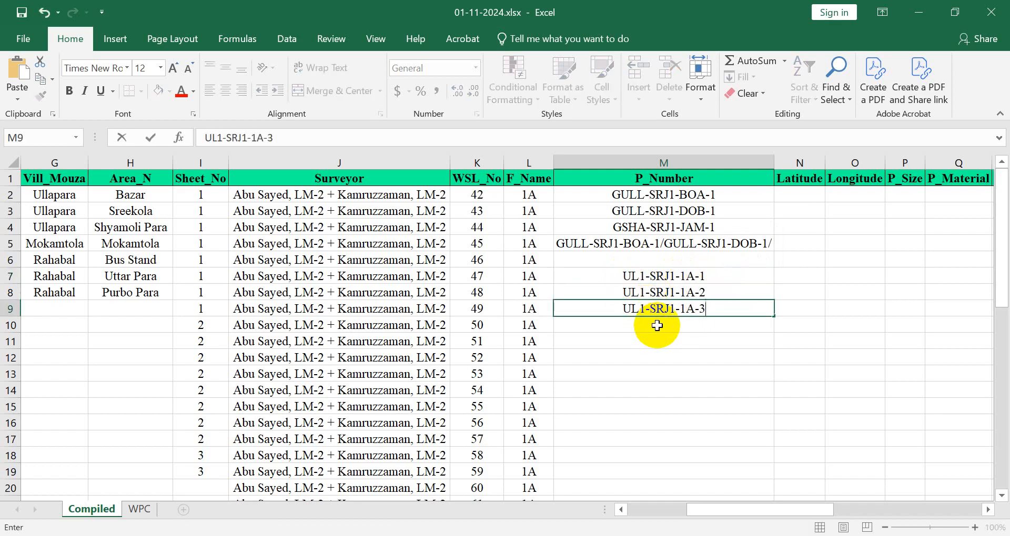
pyautogui.press('Return')
# Paste the copied UL1-SRJ1-1A prefix into M10 and append -4 to it.
pyautogui.hotkey('ctrl', 'v')
pyautogui.write('-')
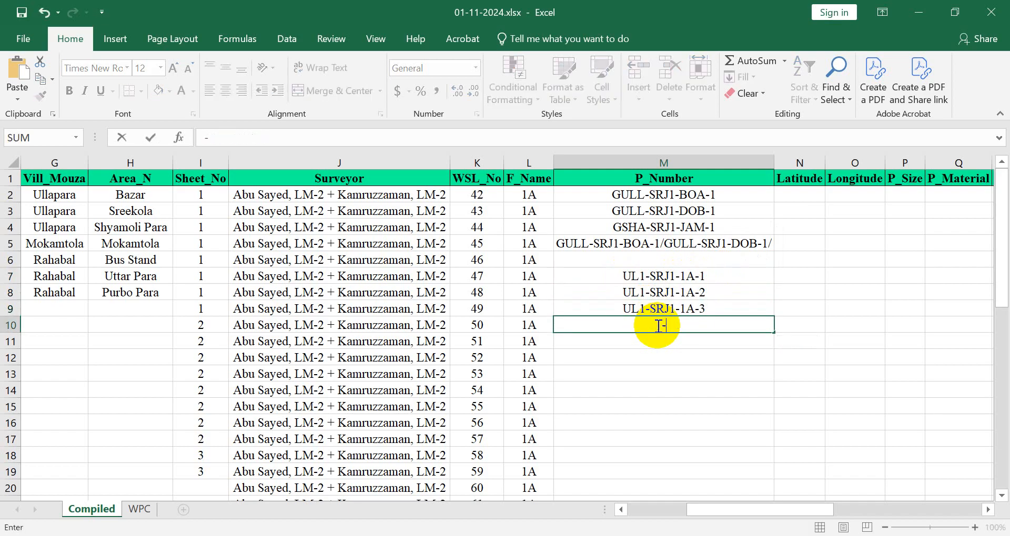
pyautogui.press('BackSpace')
pyautogui.hotkey('ctrl', 'v')
pyautogui.press('Right')
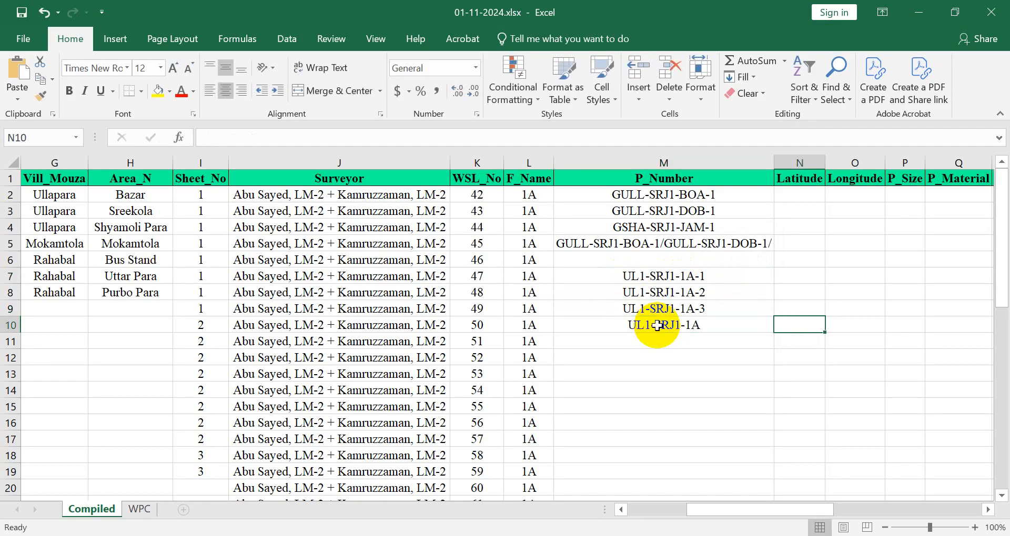
pyautogui.press('Left')
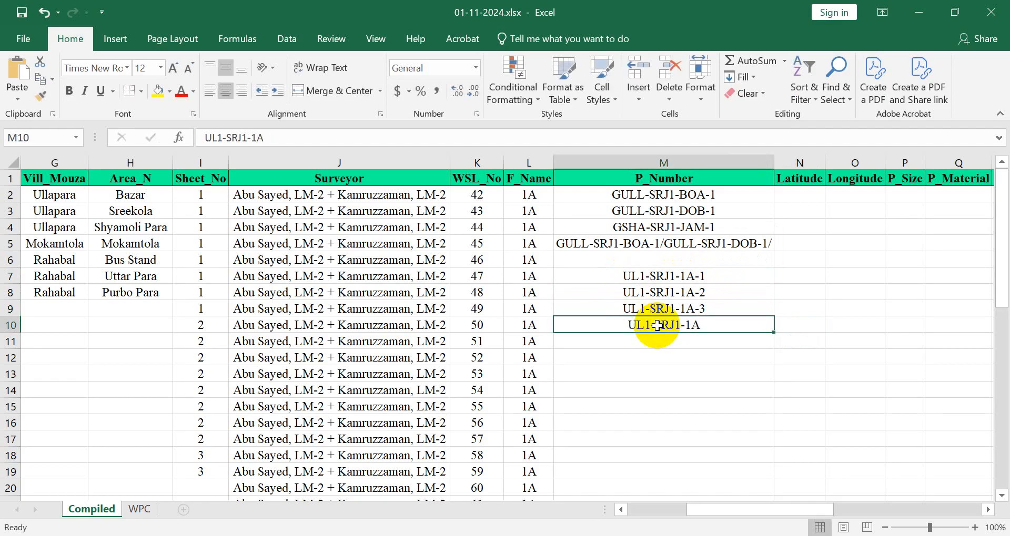
pyautogui.press('Up')
pyautogui.press('Up')
pyautogui.press('Up')
pyautogui.click(728, 321)
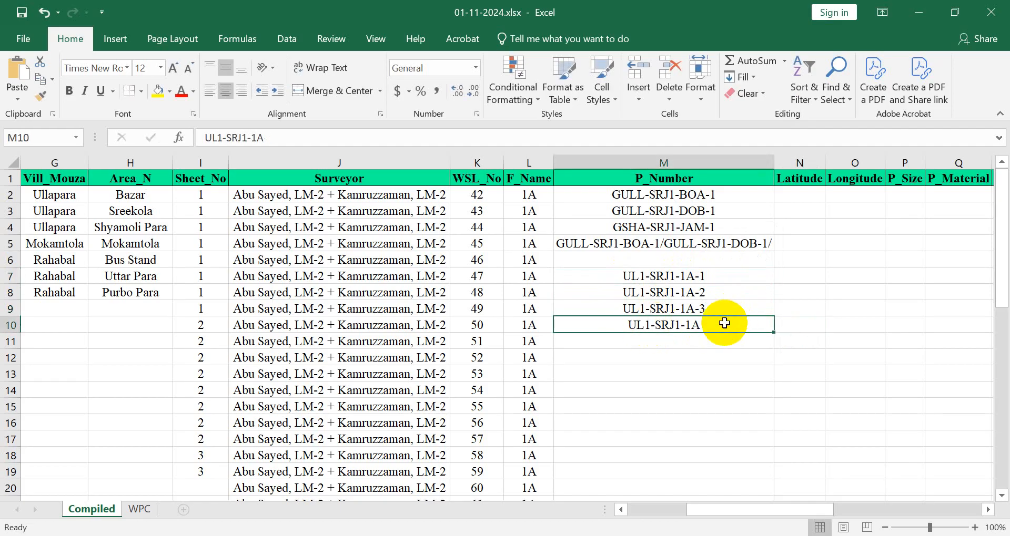
pyautogui.doubleClick(725, 322)
pyautogui.write('-4')
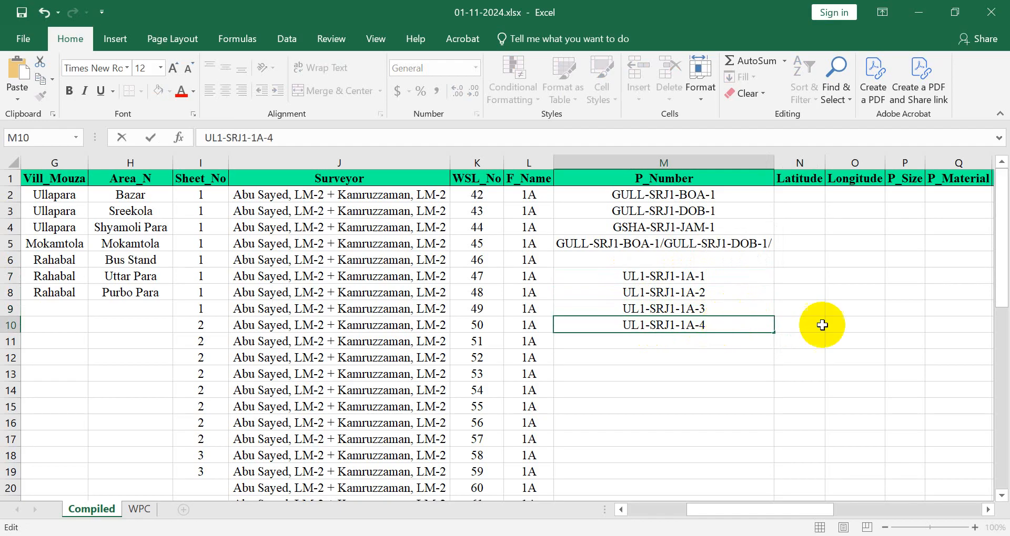
pyautogui.click(743, 369)
# Move the four numbers in M7:M10 down two rows to M9:M12 and enter Structure as a heading in M8.
pyautogui.moveTo(666, 276); pyautogui.dragTo(682, 335)
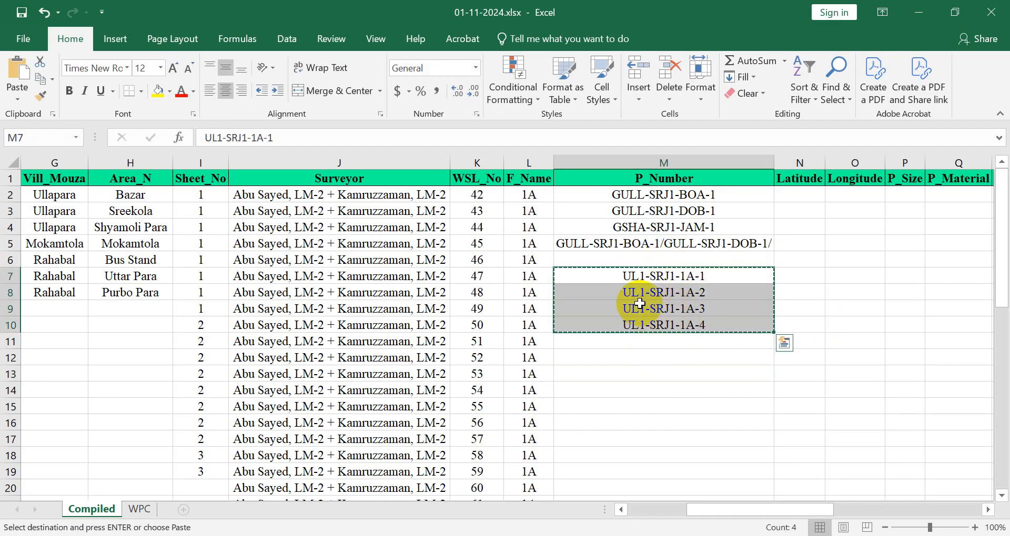
pyautogui.moveTo(639, 268); pyautogui.dragTo(647, 300)
pyautogui.doubleClick(650, 290)
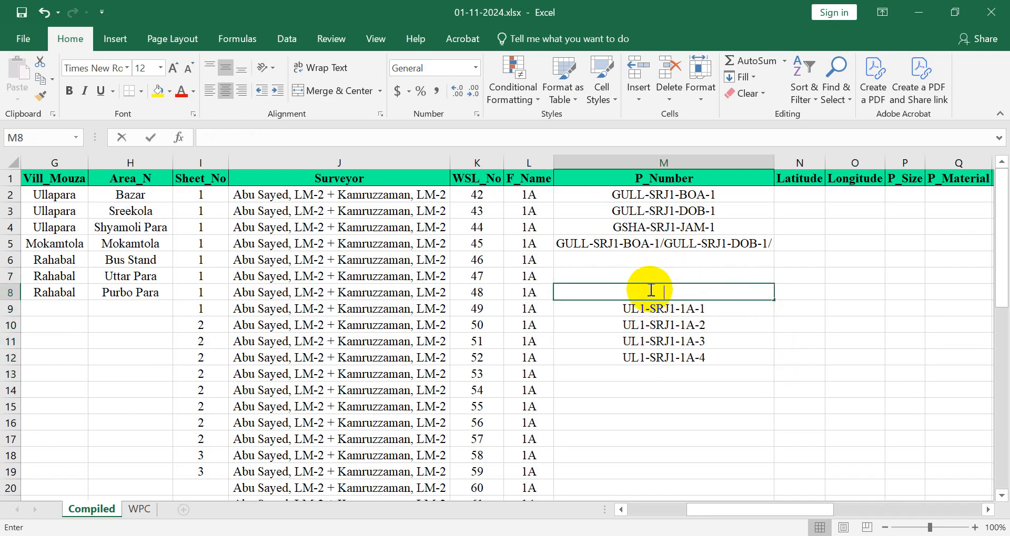
pyautogui.write('ST')
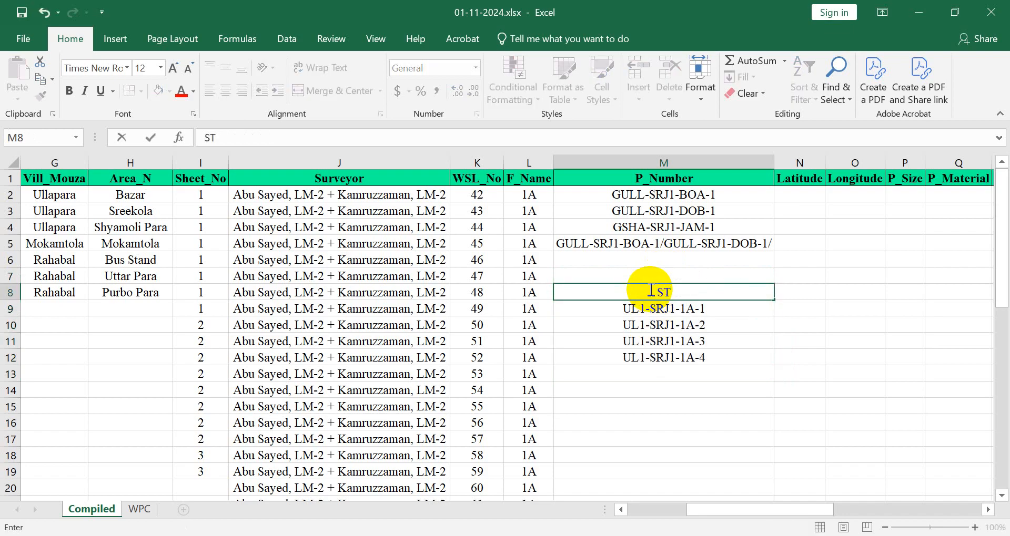
pyautogui.press('BackSpace')
pyautogui.write('tructure')
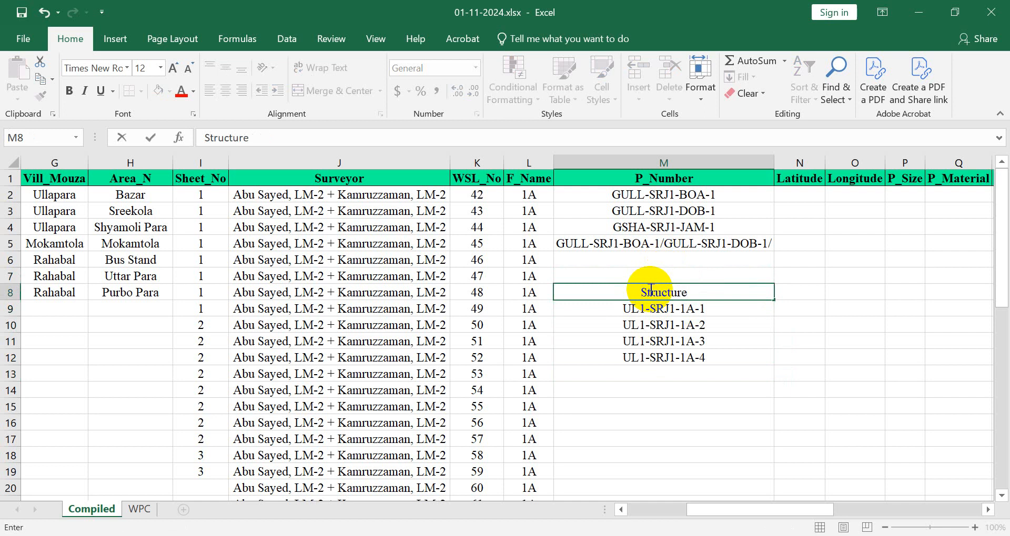
pyautogui.click(725, 389)
pyautogui.click(653, 292)
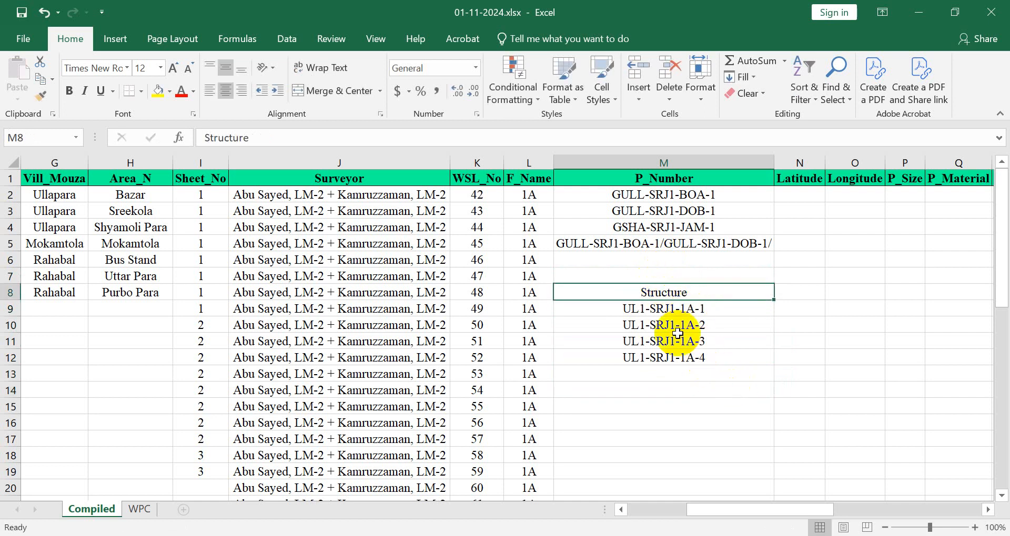
# Copy the full number UL1-SRJ1-1A-4 from M12 into M13.
pyautogui.click(654, 375)
pyautogui.doubleClick(654, 375)
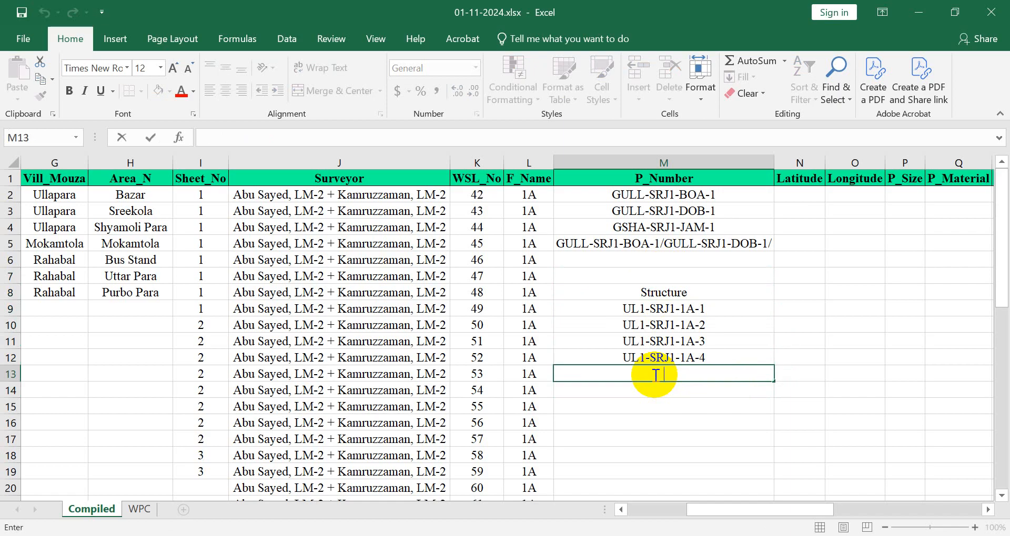
pyautogui.doubleClick(703, 357)
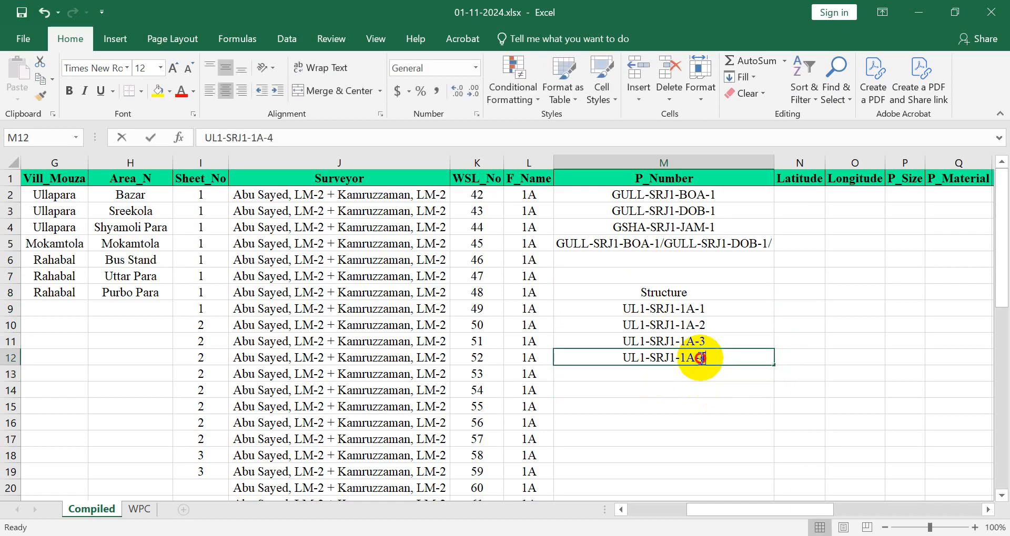
pyautogui.moveTo(714, 358); pyautogui.dragTo(613, 356)
pyautogui.hotkey('ctrl', 'c')
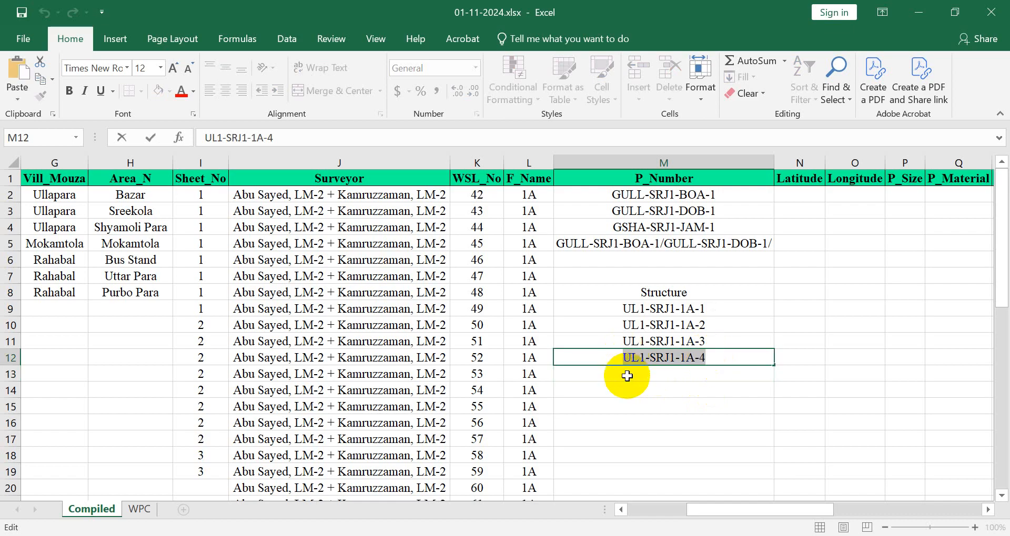
pyautogui.click(627, 377)
pyautogui.hotkey('ctrl', 'v')
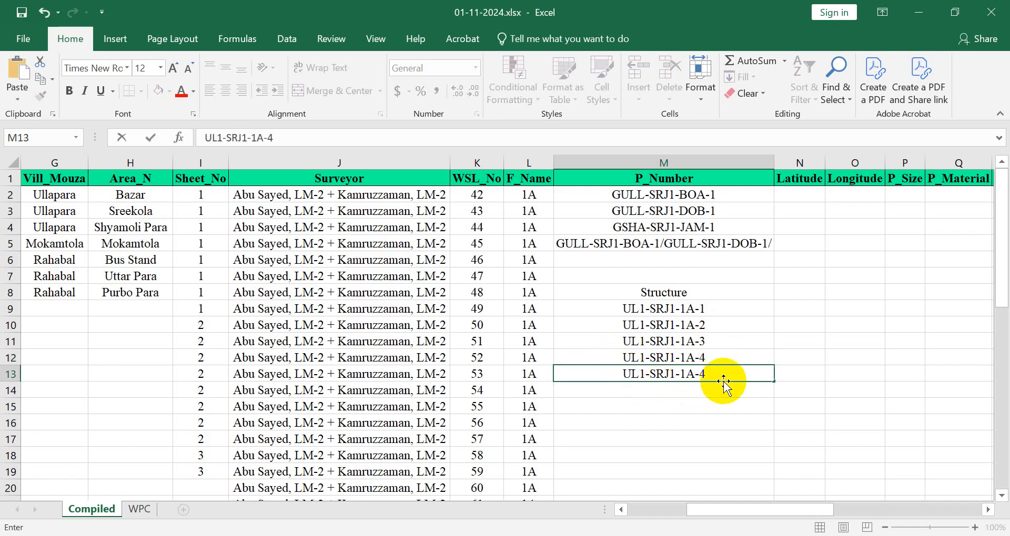
# Extend the entry in M13 to the slash-separated numbers UL1-SRJ1-1A-4/UL1-SRJ1-2B-4/UL1-SRJ1-1A-4.
pyautogui.write('/')
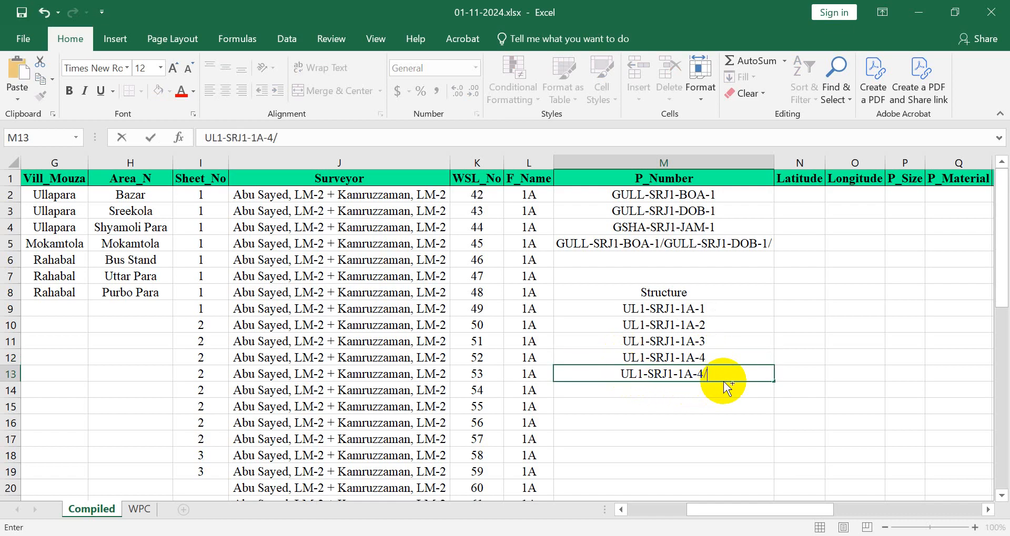
pyautogui.hotkey('ctrl', 'v')
pyautogui.press('BackSpace')
pyautogui.press('BackSpace')
pyautogui.press('BackSpace')
pyautogui.press('BackSpace')
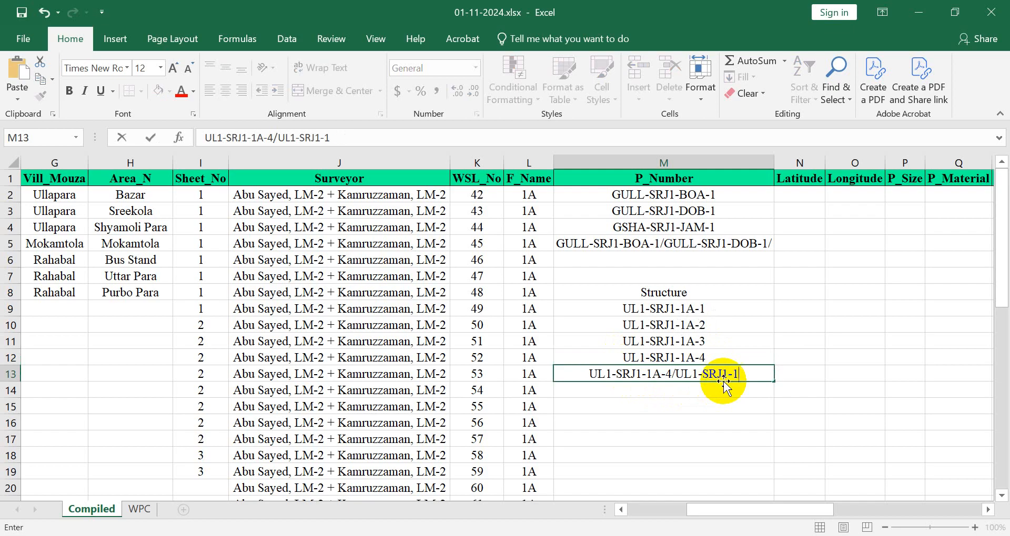
pyautogui.write('2B')
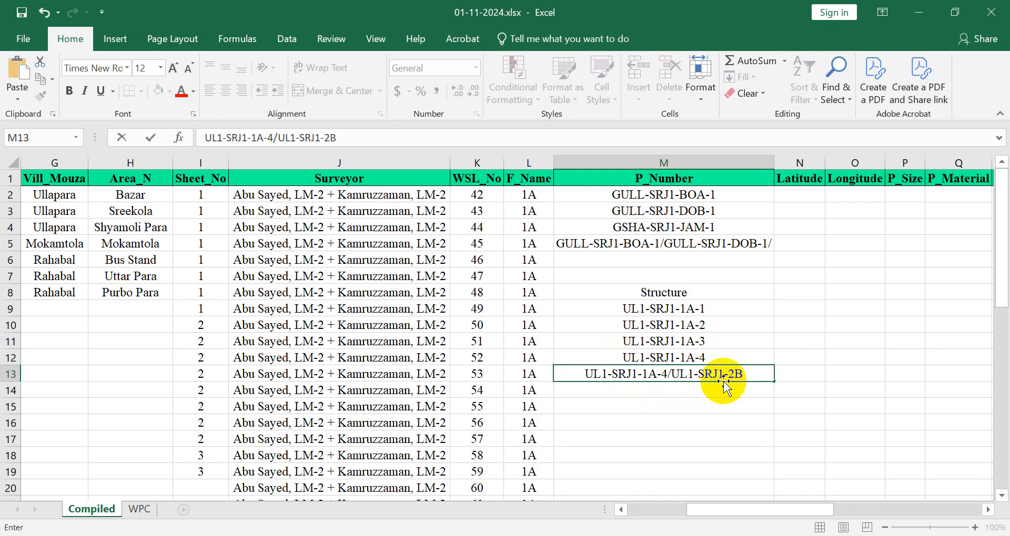
pyautogui.write('-4/')
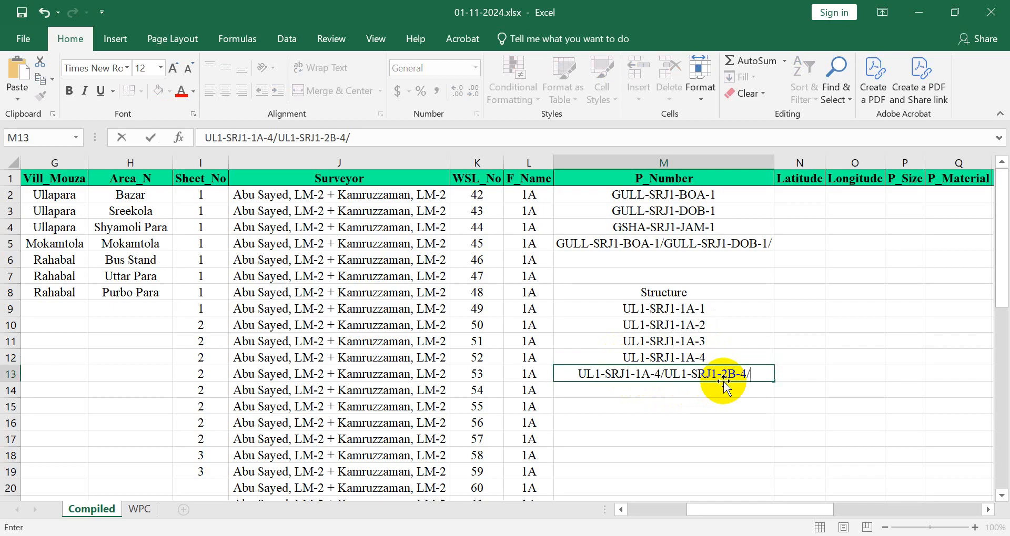
pyautogui.hotkey('ctrl', 'v')
pyautogui.press('Up')
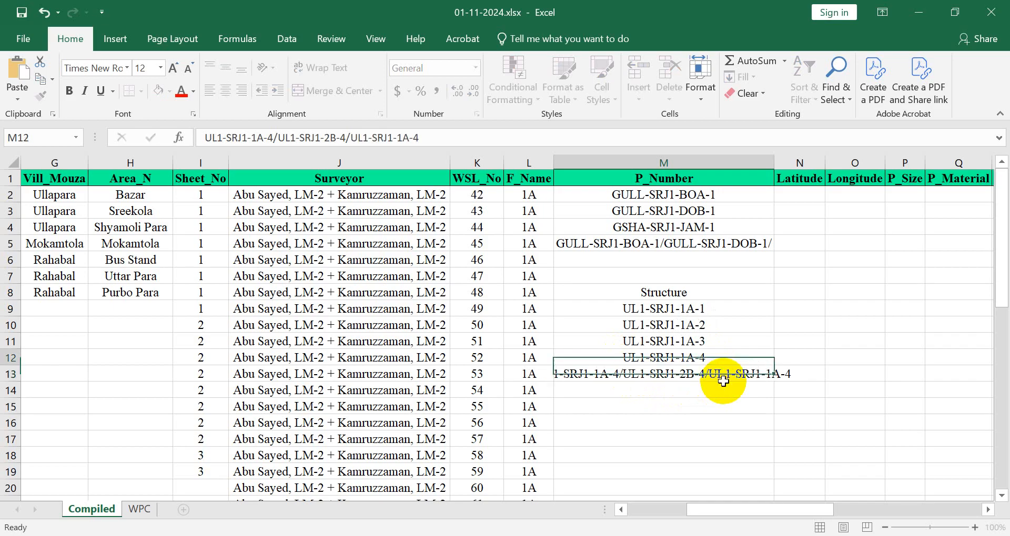
pyautogui.press('Right')
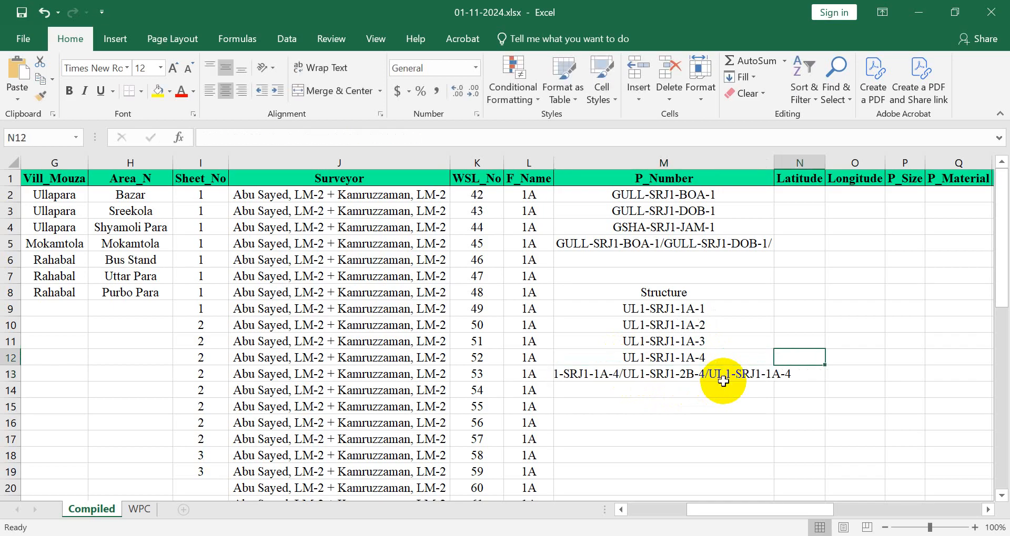
# Fit the P_Number column to its contents and change the third number in M13 to UL1-SRJ1-3C-3.
pyautogui.doubleClick(774, 162)
pyautogui.doubleClick(795, 374)
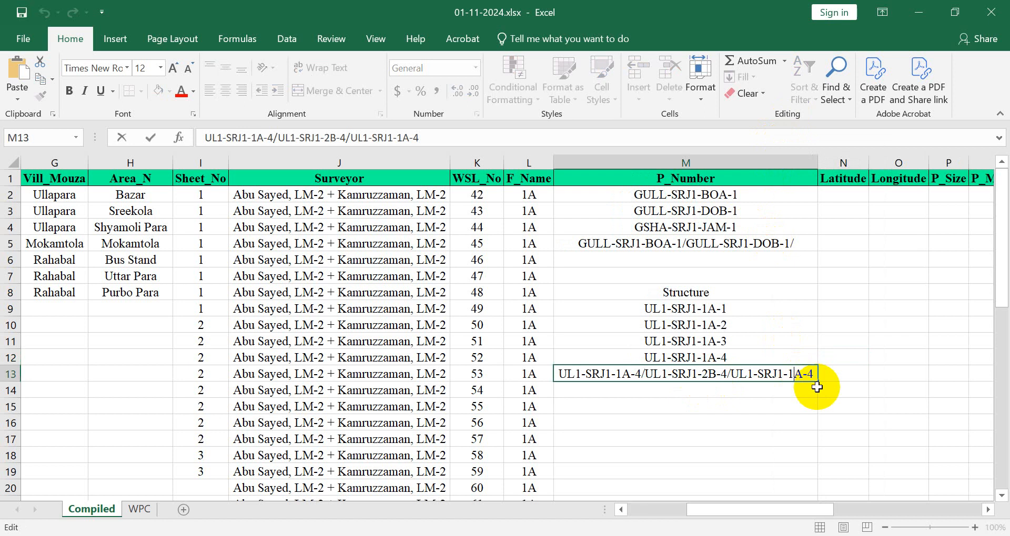
pyautogui.press('Delete')
pyautogui.press('BackSpace')
pyautogui.press('BackSpace')
pyautogui.press('BackSpace')
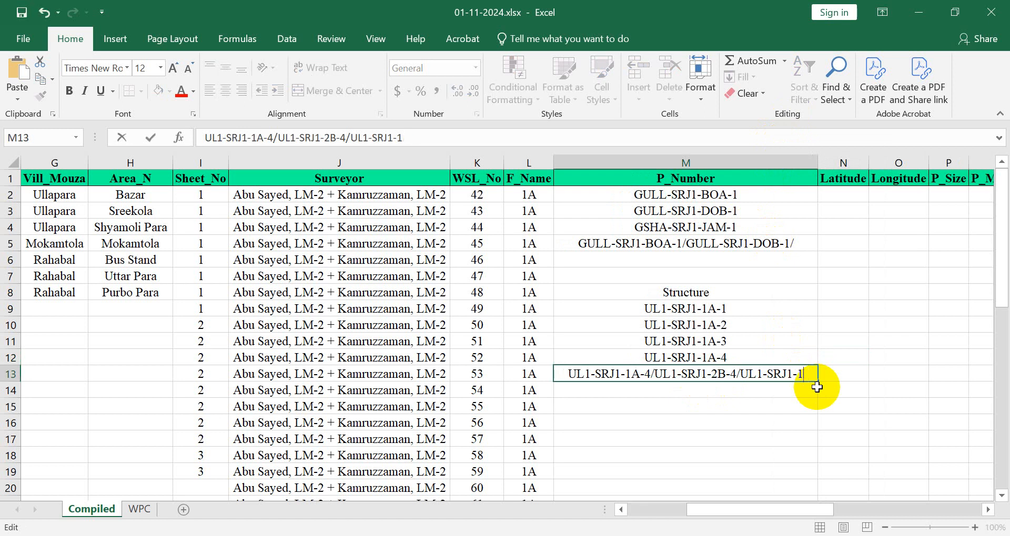
pyautogui.write('3C-4')
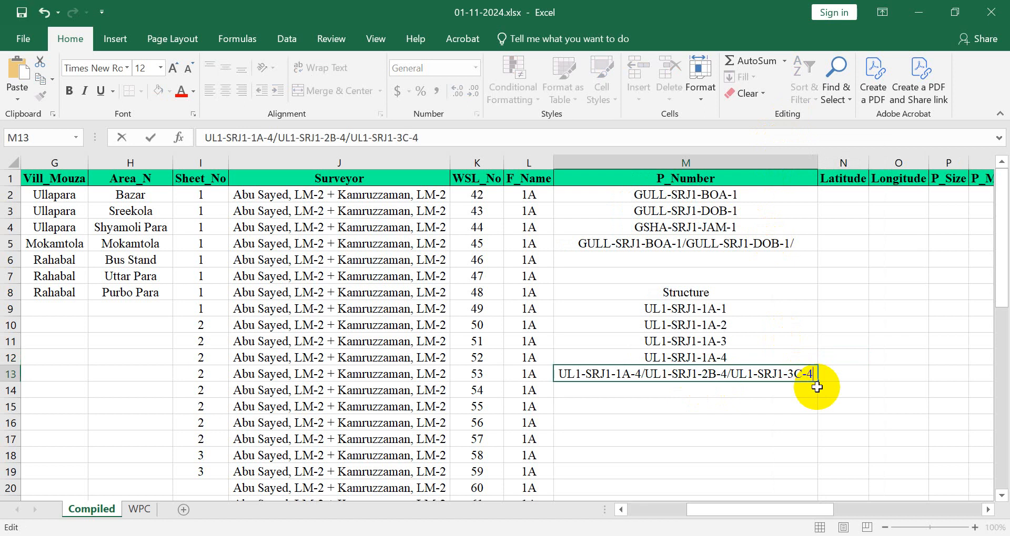
pyautogui.press('BackSpace')
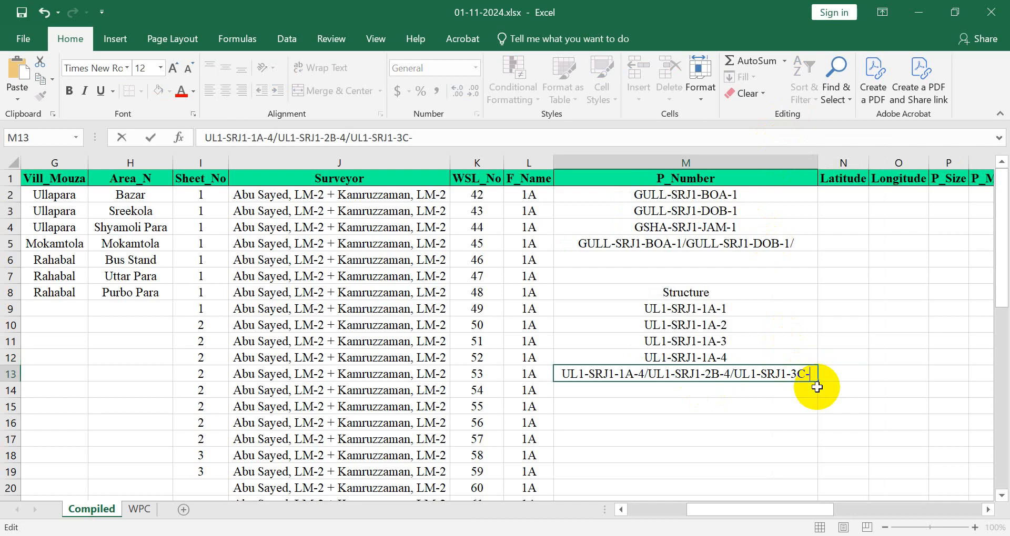
pyautogui.write('3')
pyautogui.click(791, 407)
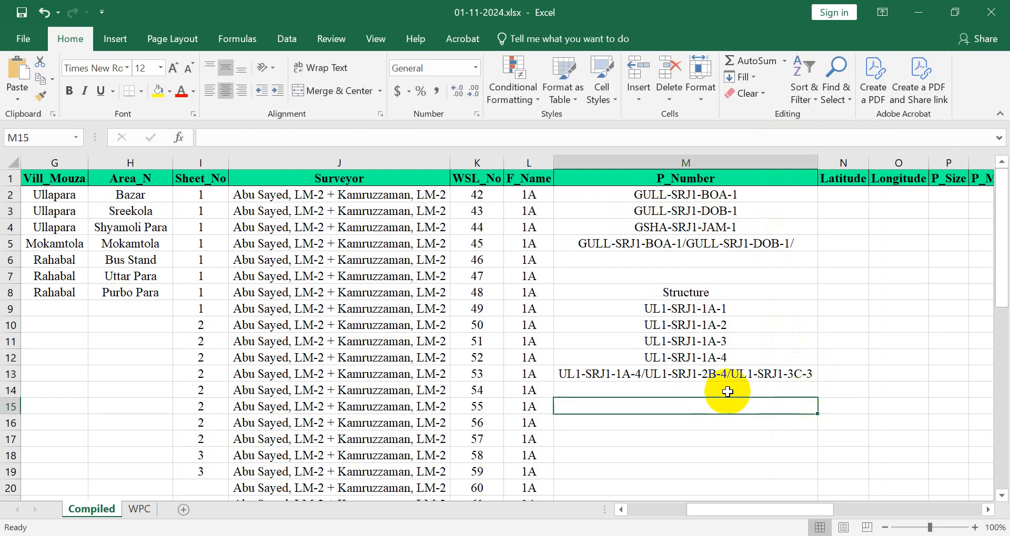
# Extend the F_Name entry in L13 to 1A/2B/3C and fit column L to its contents.
pyautogui.click(659, 374)
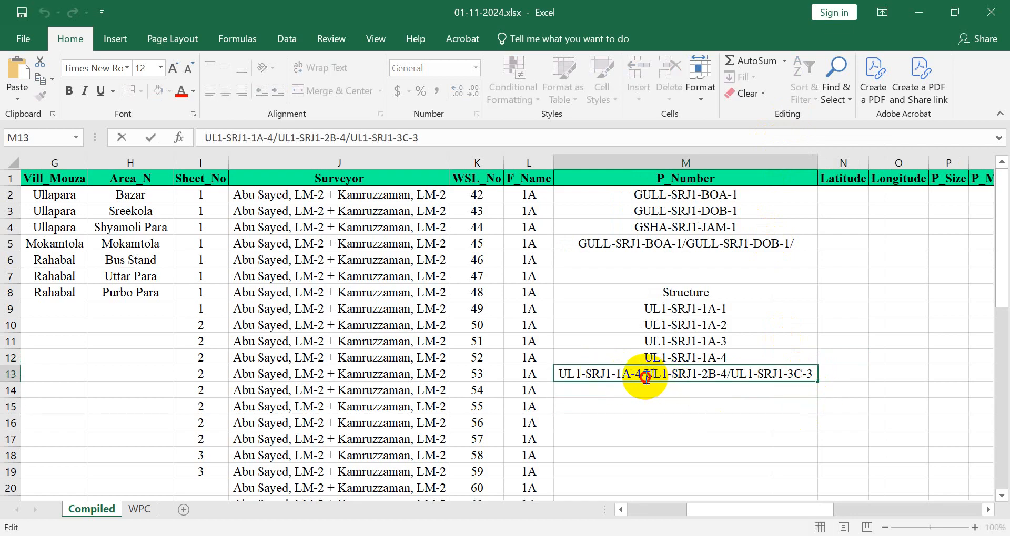
pyautogui.click(682, 409)
pyautogui.doubleClick(533, 375)
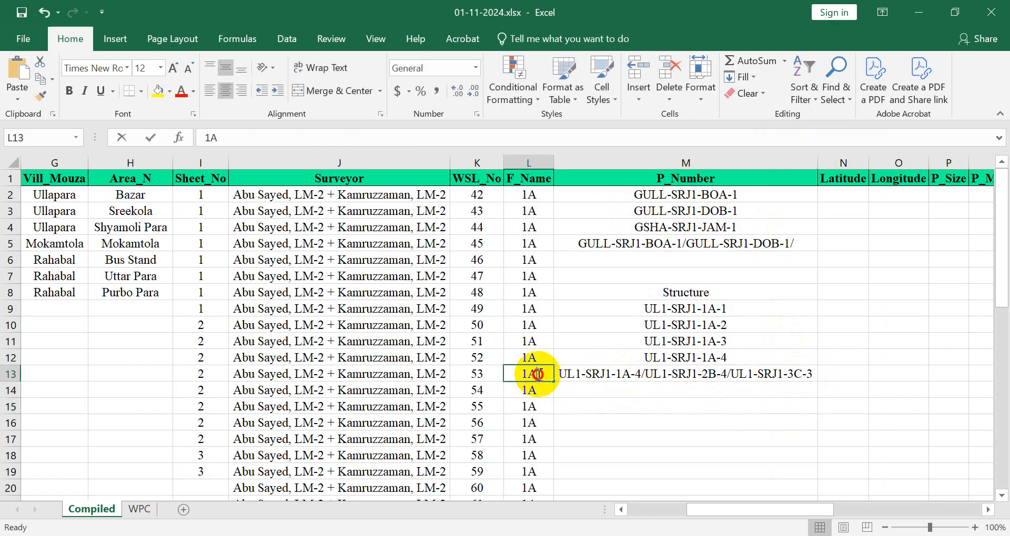
pyautogui.write('/2')
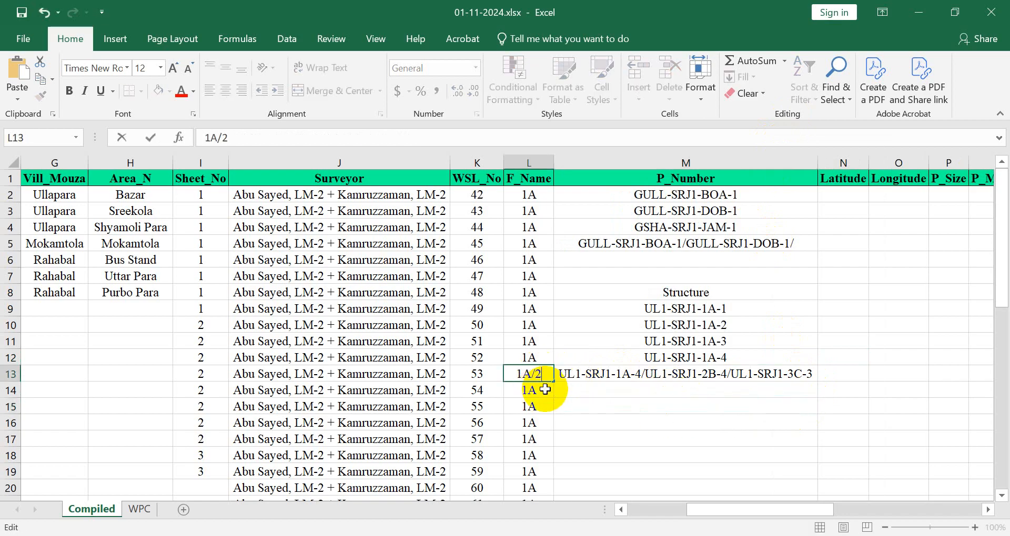
pyautogui.write('B/3C')
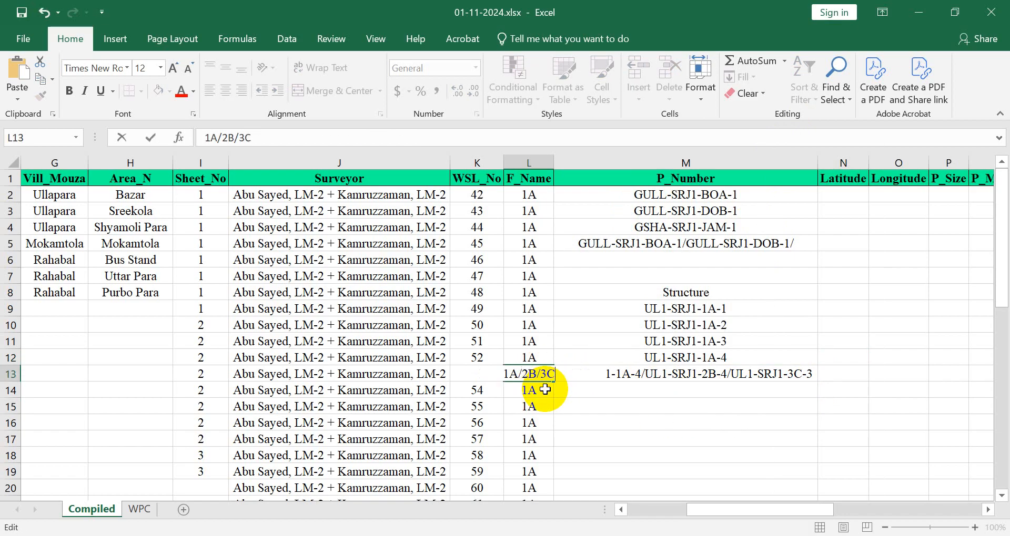
pyautogui.click(553, 162)
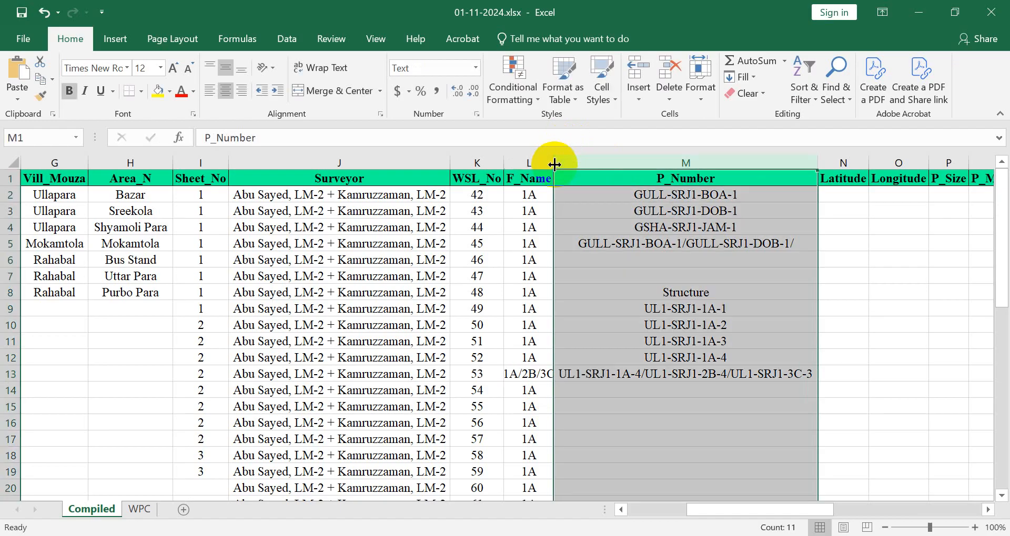
pyautogui.doubleClick(554, 164)
pyautogui.click(532, 376)
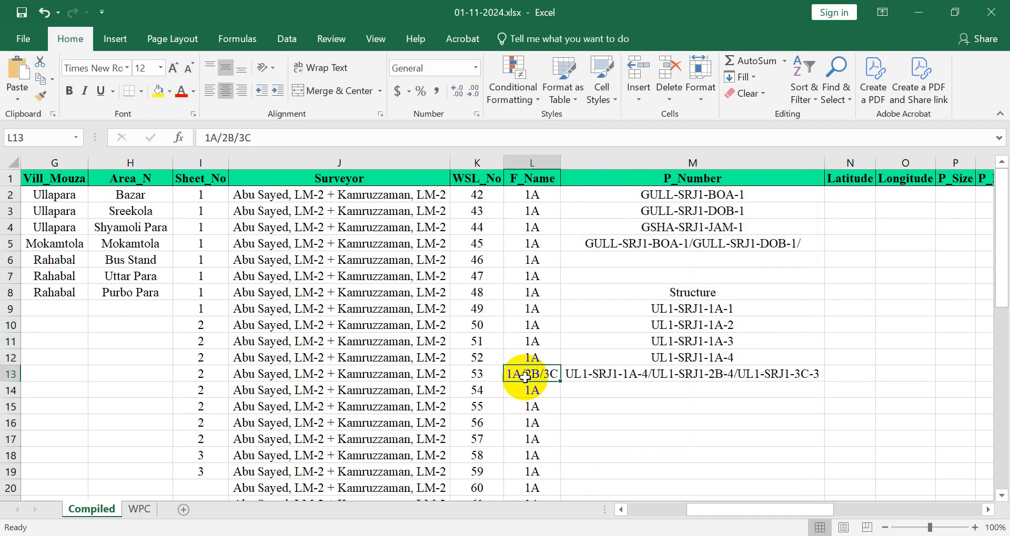
# Copy the combined P_Number from M13 into M14.
pyautogui.click(663, 376)
pyautogui.hotkey('ctrl', 'c')
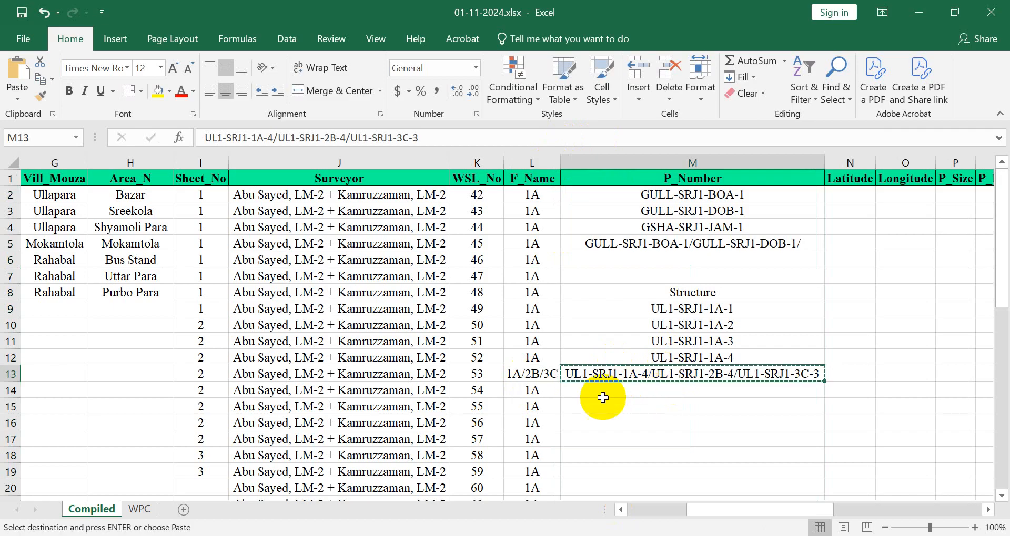
pyautogui.click(603, 399)
pyautogui.hotkey('ctrl', 'v')
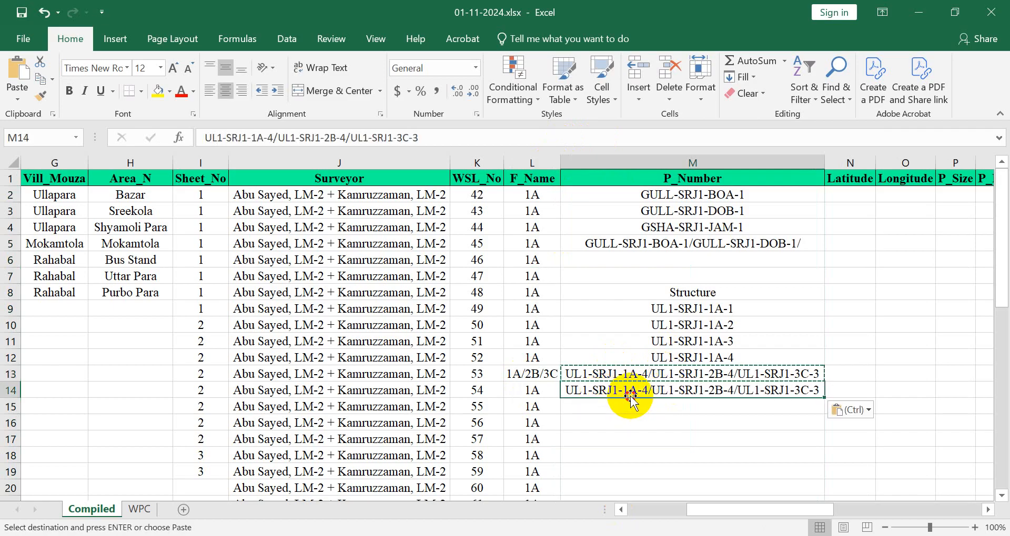
pyautogui.click(648, 419)
# Split the combined entry in M14 into three lines within the cell, breaking after each slash.
pyautogui.click(656, 389)
pyautogui.doubleClick(656, 389)
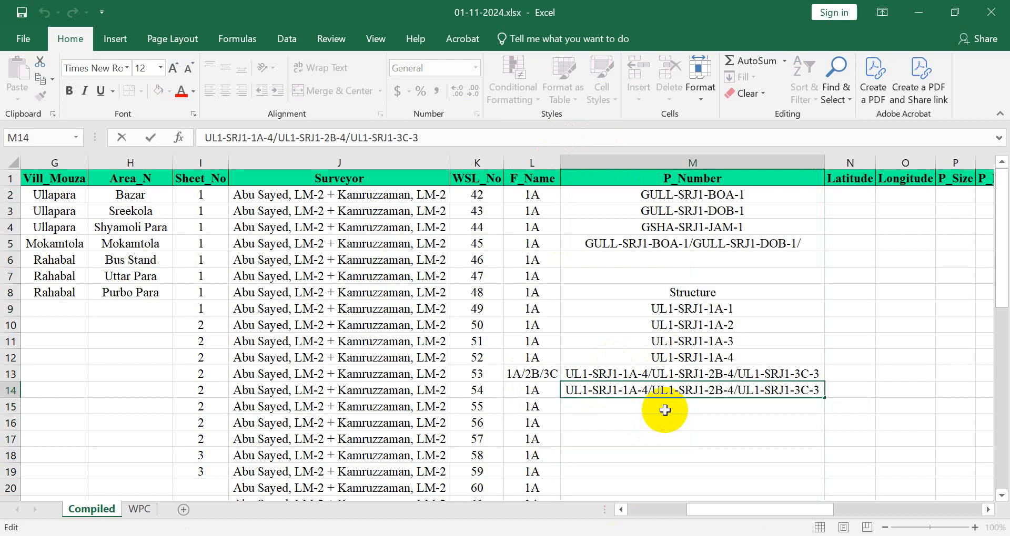
pyautogui.hotkey('alt', 'Return')
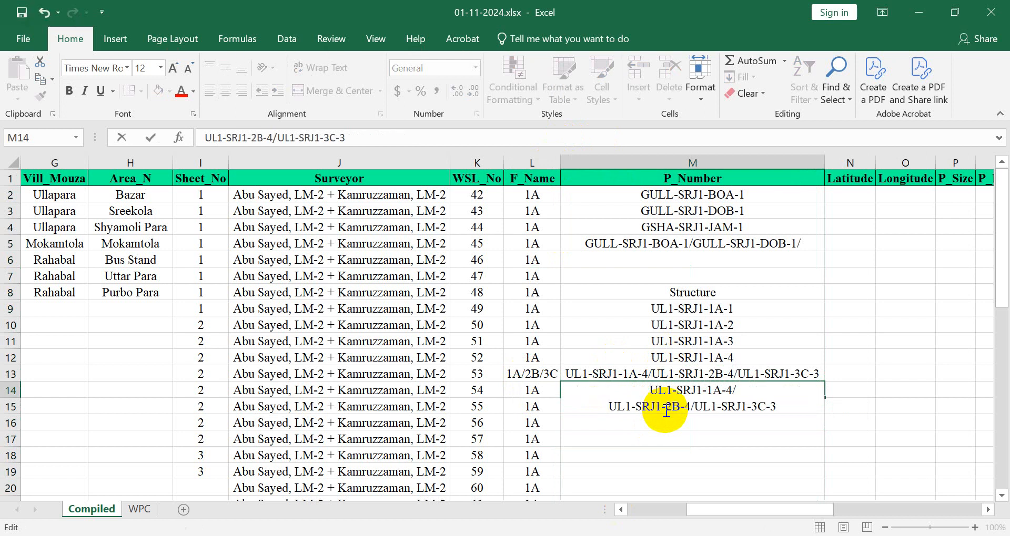
pyautogui.click(696, 406)
pyautogui.hotkey('alt', 'Return')
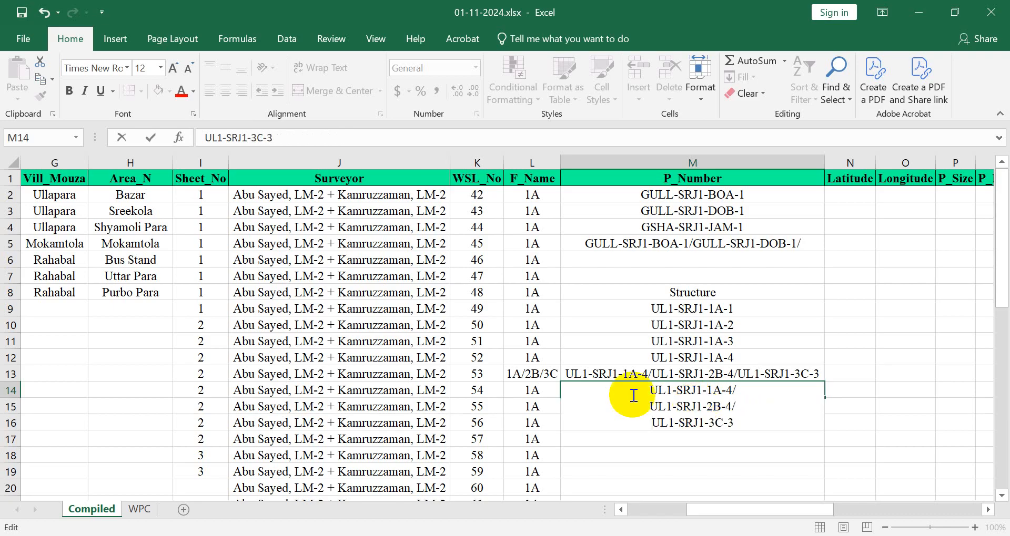
pyautogui.click(864, 398)
pyautogui.scroll(-1, 750, 342)
pyautogui.click(660, 347)
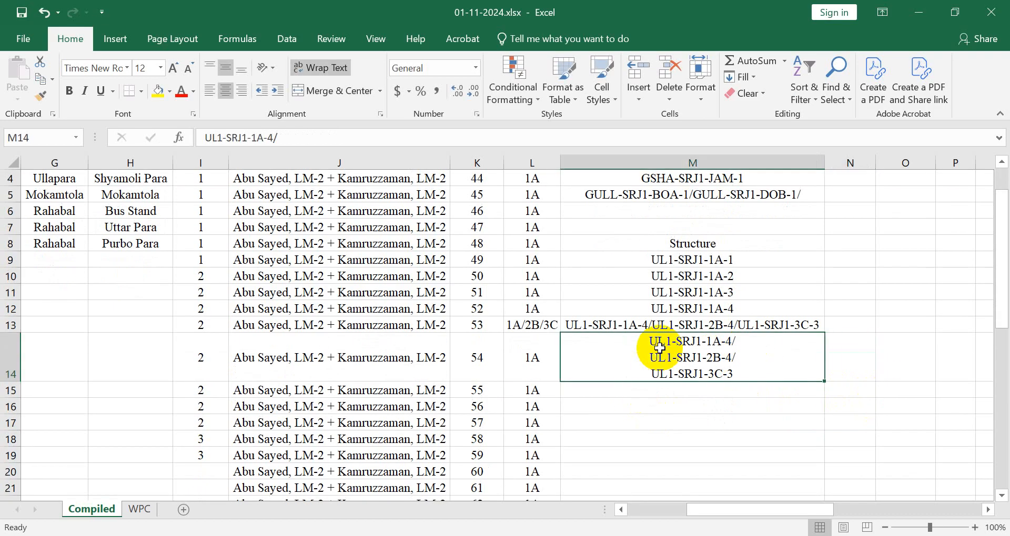
# Enter UL1-SRJ1-1A-5 in M15.
pyautogui.click(650, 389)
pyautogui.doubleClick(682, 393)
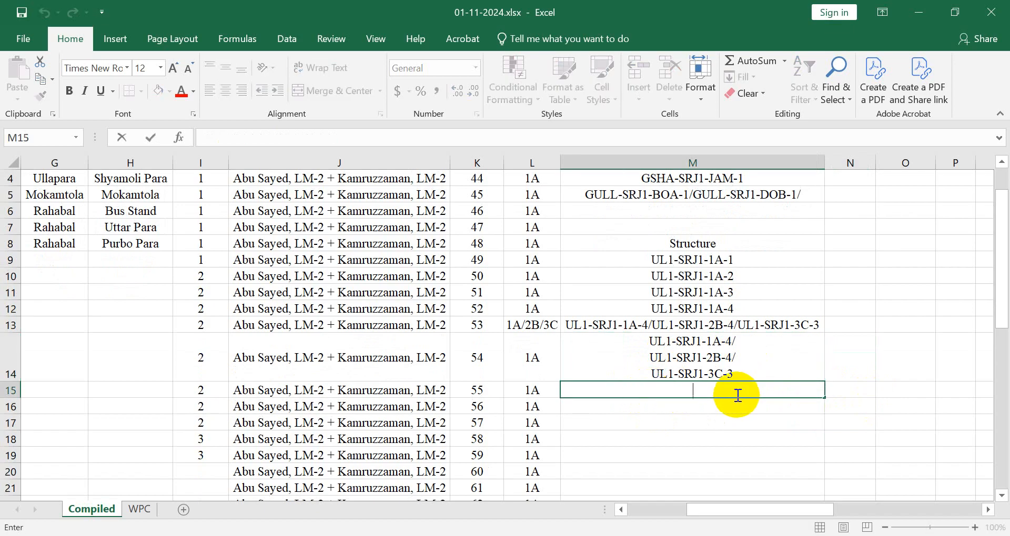
pyautogui.hotkey('ctrl', 'v')
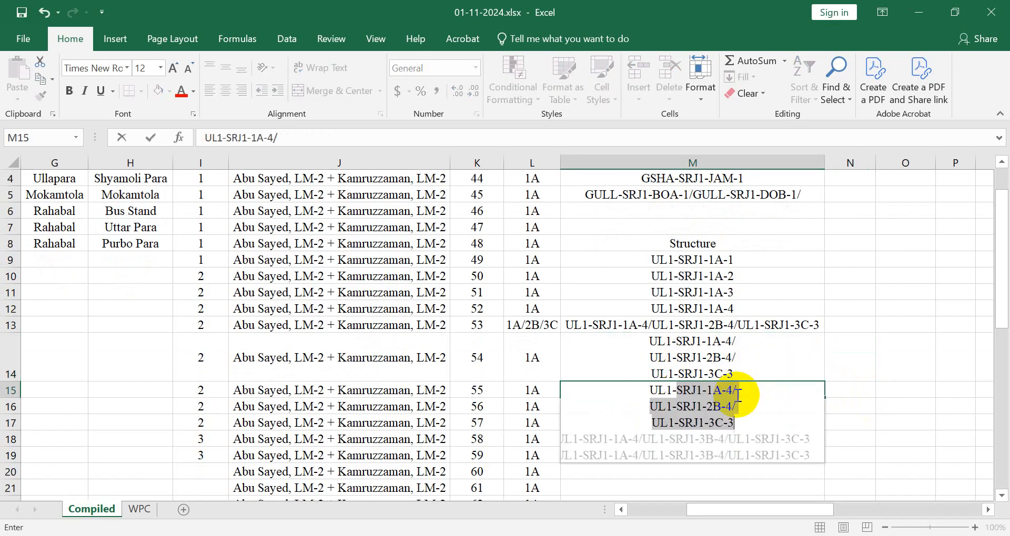
pyautogui.write('SDR')
pyautogui.press('BackSpace')
pyautogui.press('BackSpace')
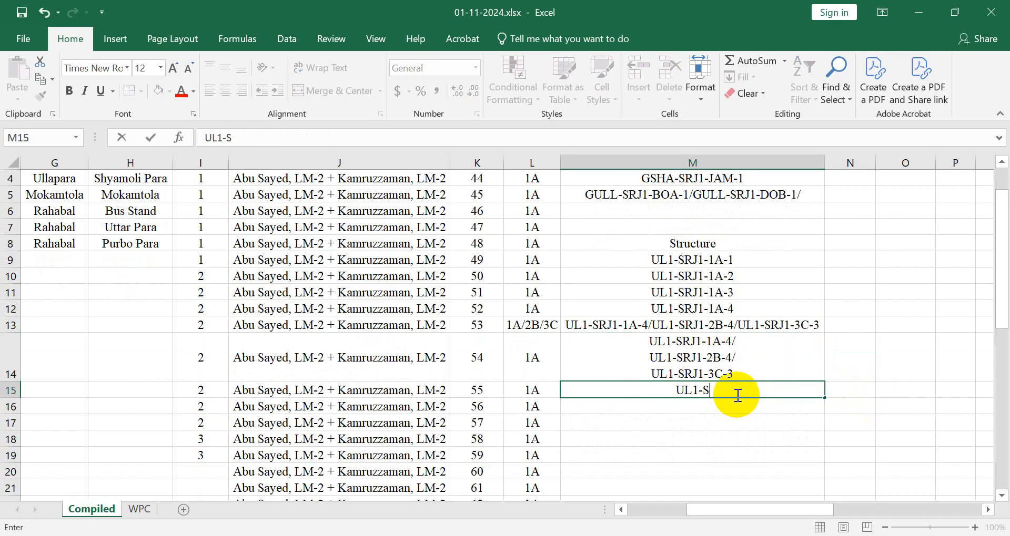
pyautogui.write('RJ1-')
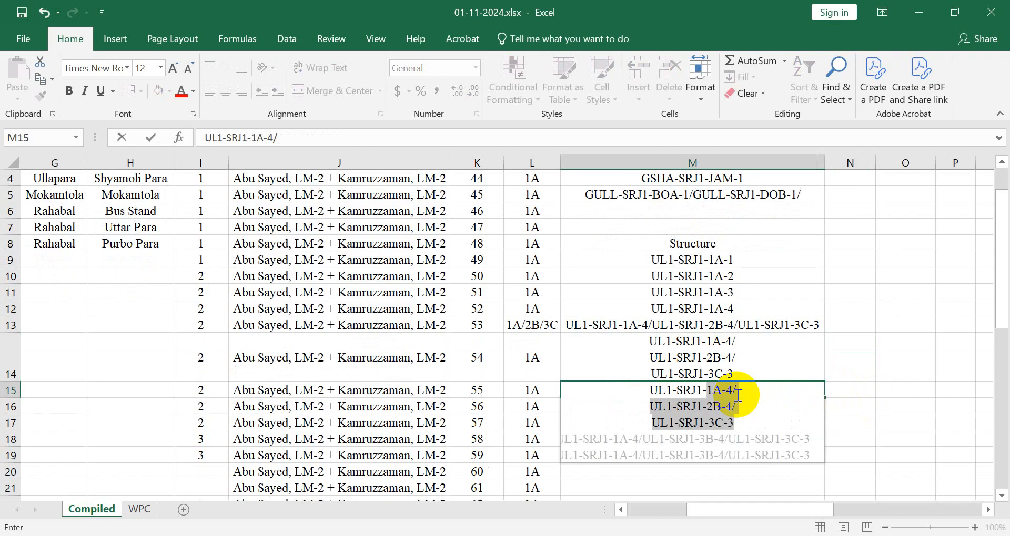
pyautogui.write('1')
pyautogui.write('A-01')
pyautogui.press('BackSpace')
pyautogui.press('BackSpace')
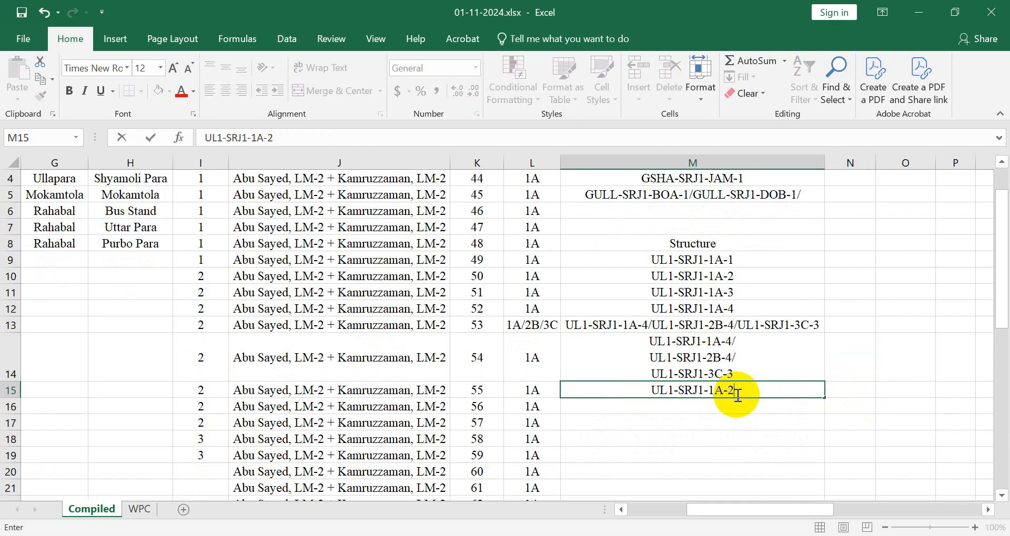
pyautogui.write('1')
pyautogui.press('BackSpace')
pyautogui.write('5')
# Add UL1-SRJ1-4D-4/ as a second line inside M15.
pyautogui.press('alt')
pyautogui.hotkey('alt', 'Return')
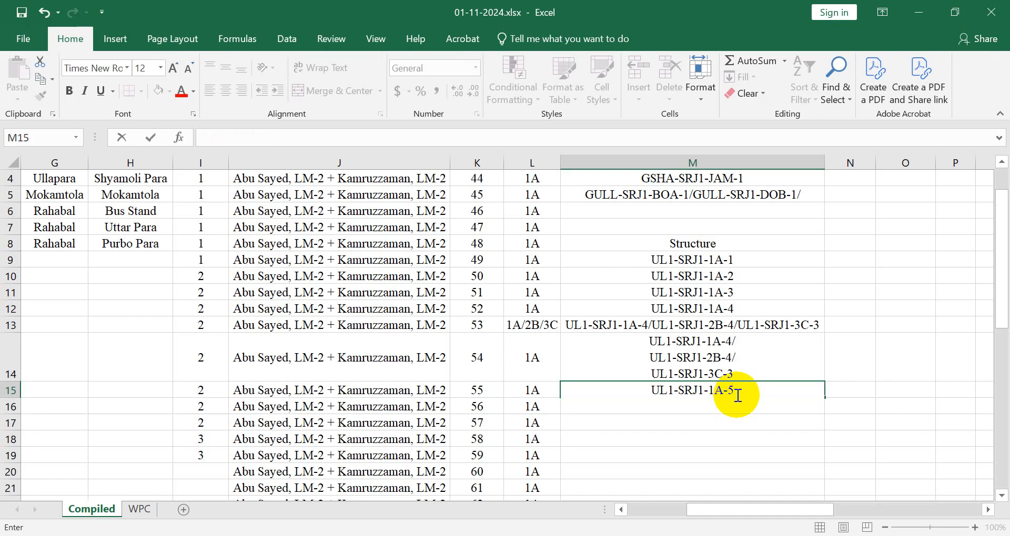
pyautogui.write('U')
pyautogui.write('SRJ1-')
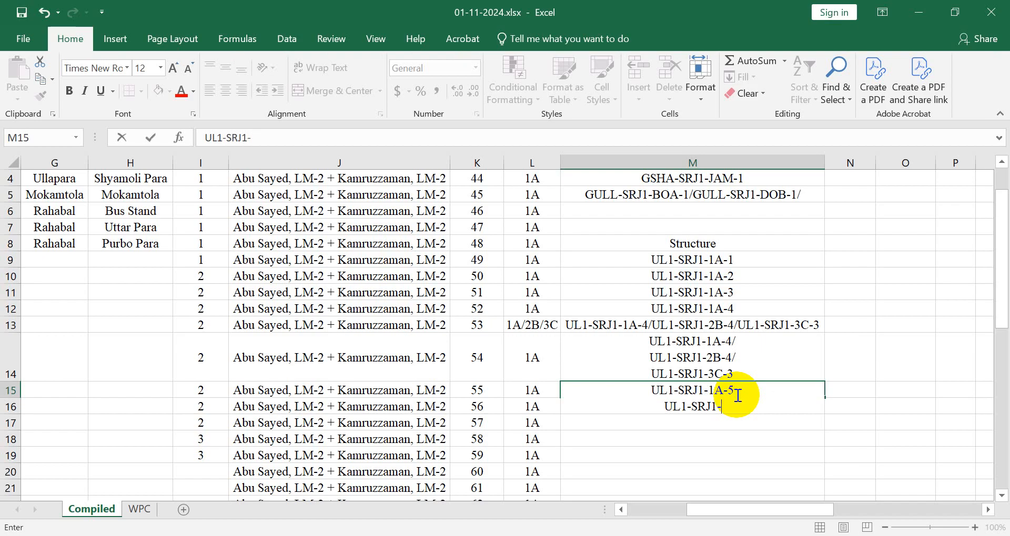
pyautogui.write('4D-45')
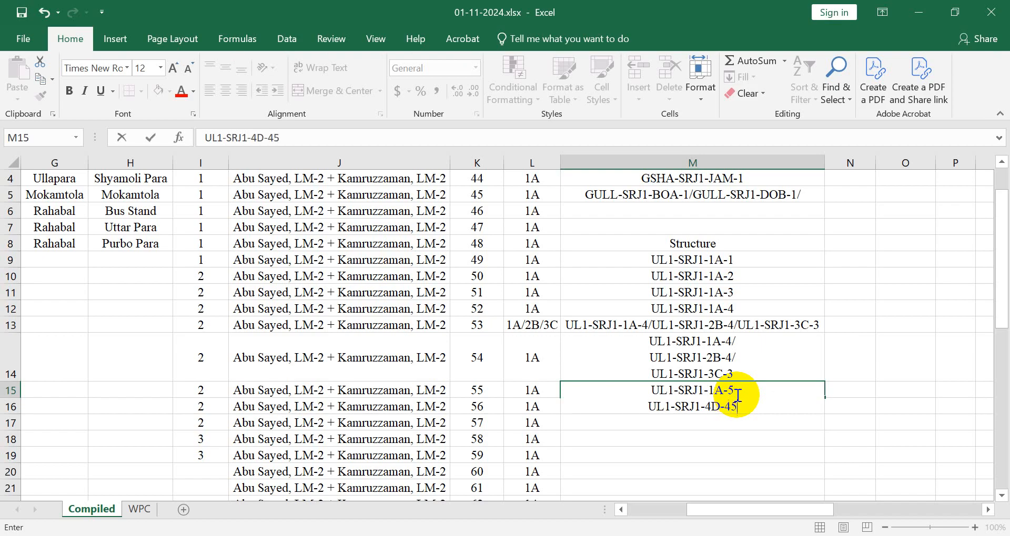
pyautogui.press('BackSpace')
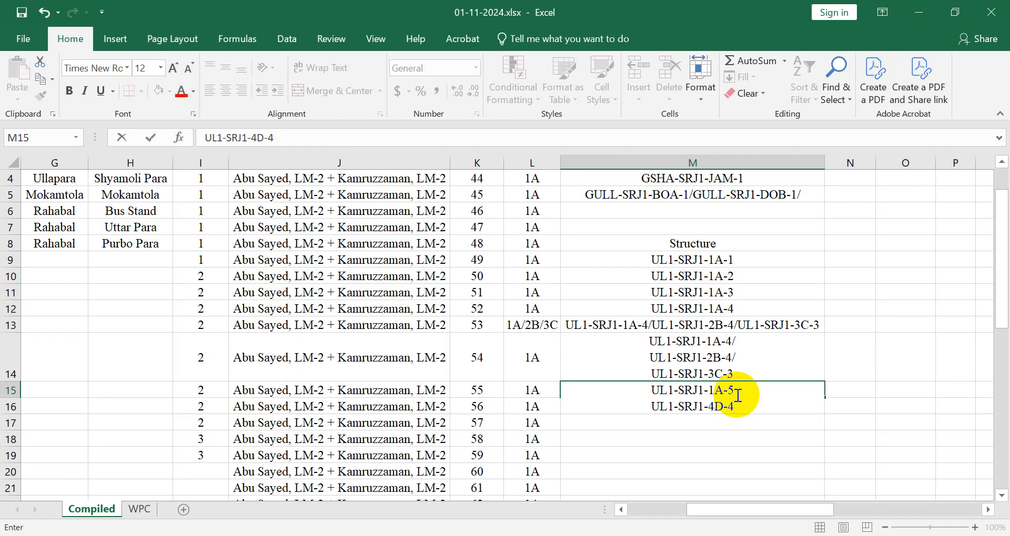
pyautogui.write('/')
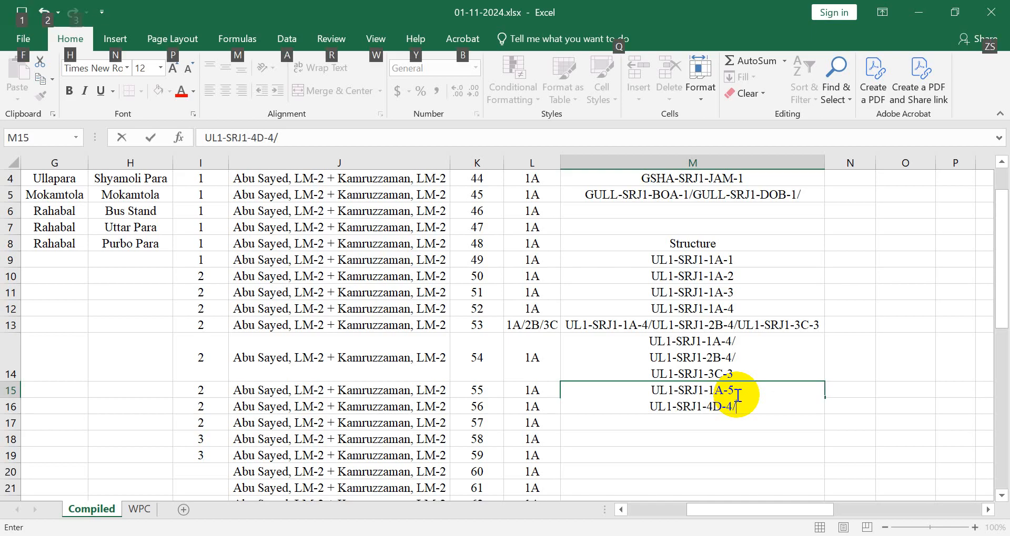
# Add UL1-SRJ1-5E-4 as a third line inside M15 and commit the entry.
pyautogui.hotkey('alt', 'Return')
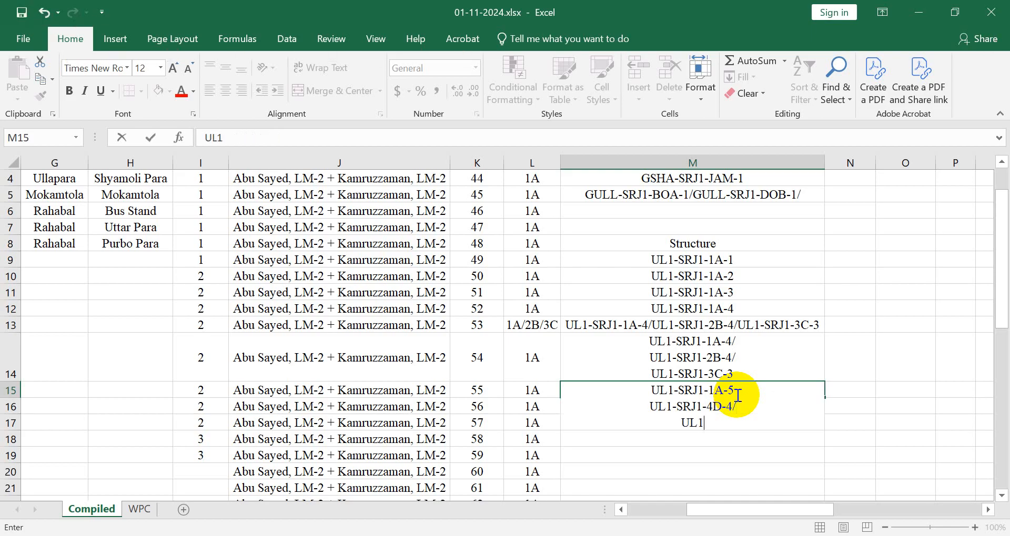
pyautogui.write('UL1-SRJ1-4')
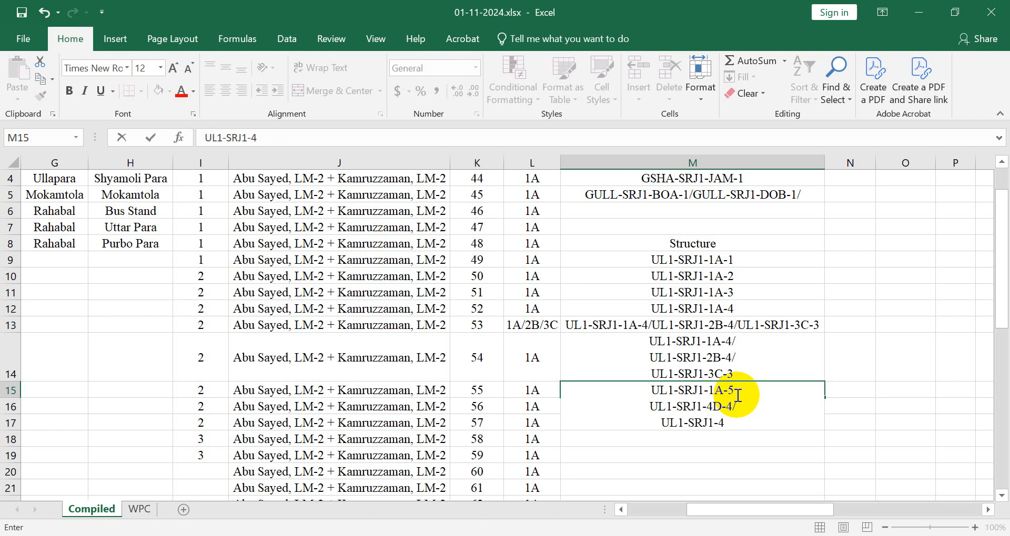
pyautogui.press('BackSpace')
pyautogui.write('5E')
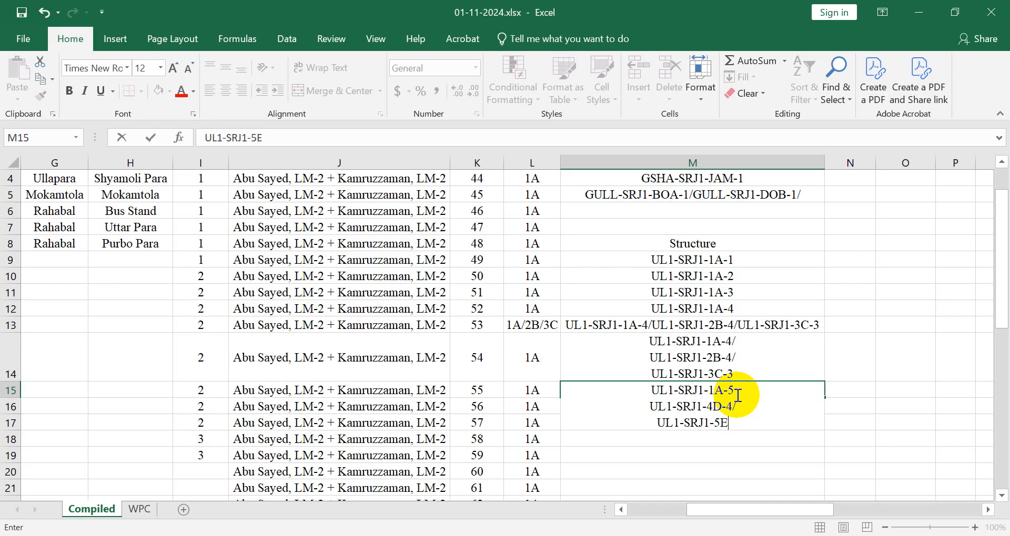
pyautogui.write('/')
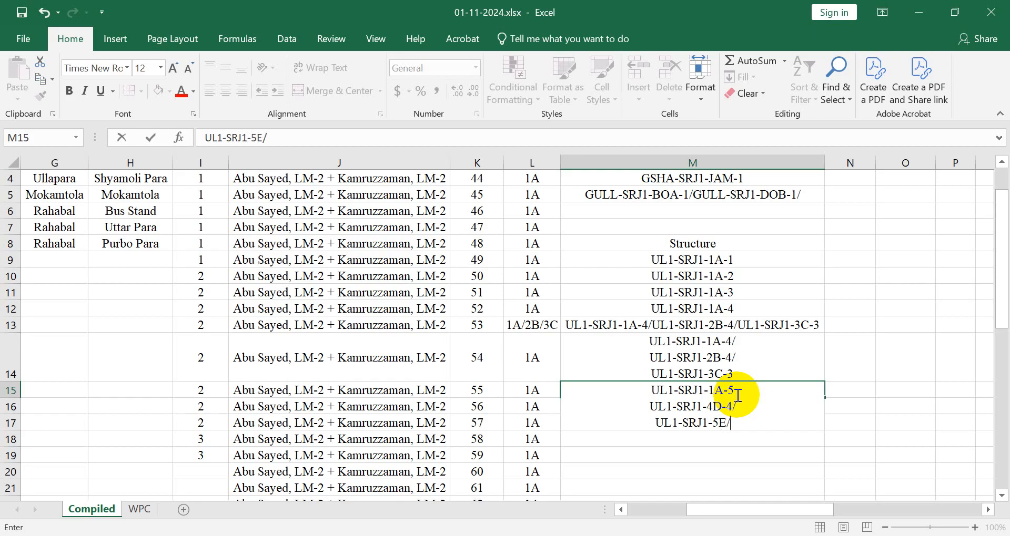
pyautogui.write('4')
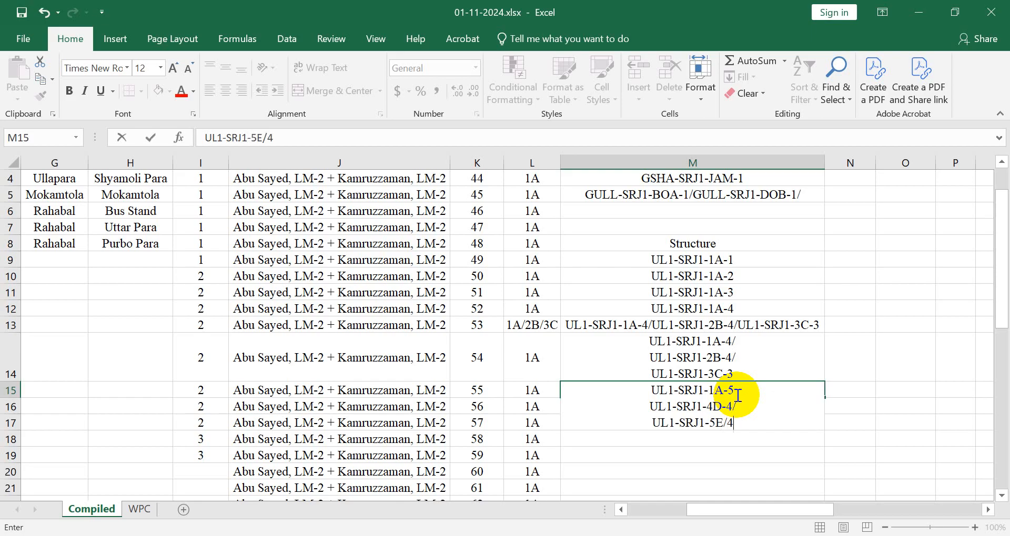
pyautogui.press('BackSpace')
pyautogui.press('BackSpace')
pyautogui.write('-4')
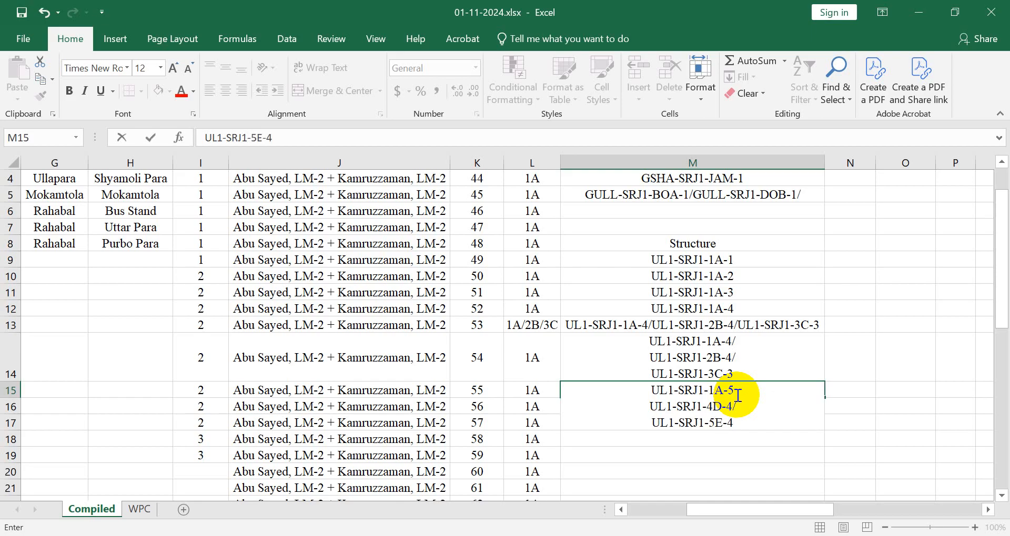
pyautogui.click(920, 414)
# Append the missing slash to the first line of M15 so it reads UL1-SRJ1-1A-5/.
pyautogui.click(772, 393)
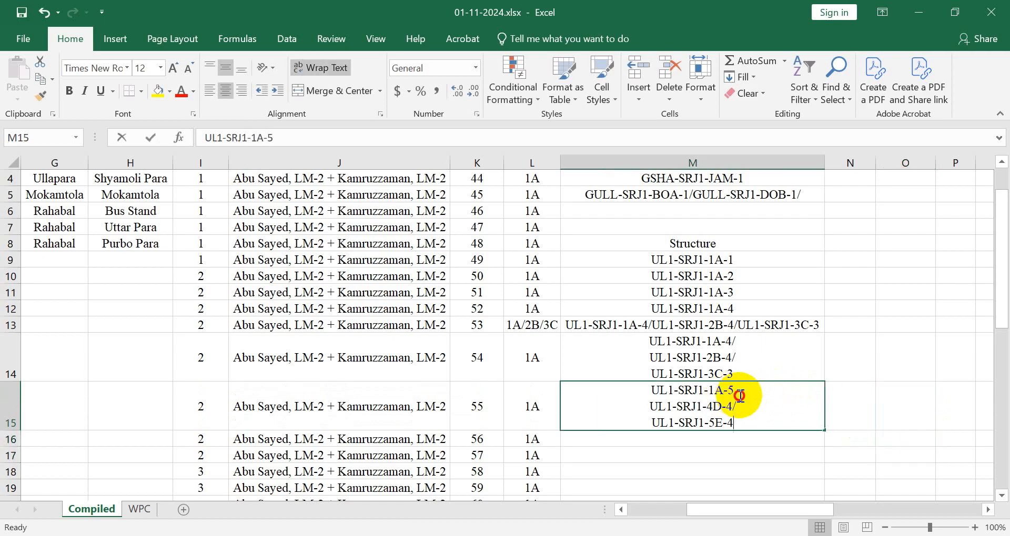
pyautogui.doubleClick(739, 394)
pyautogui.write('/')
pyautogui.click(851, 389)
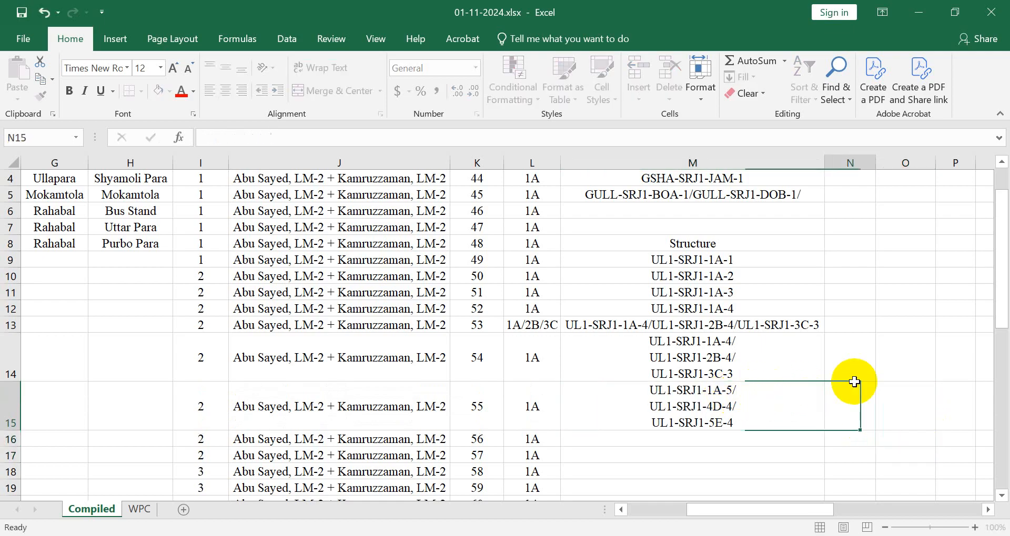
# Compare the single-line pole codes in M13 with the multi-line codes in M14 and M15.
pyautogui.click(734, 389)
pyautogui.click(678, 324)
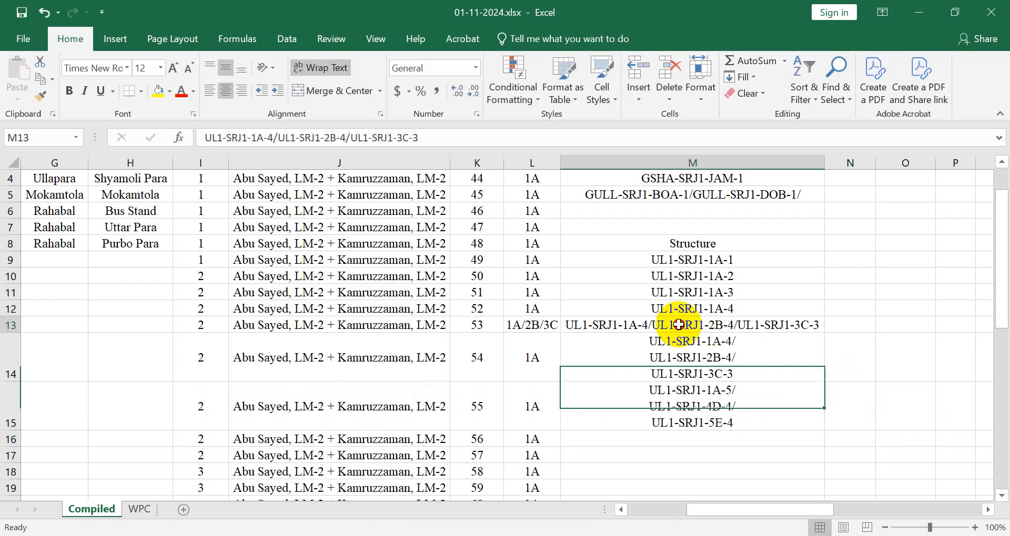
pyautogui.click(705, 390)
pyautogui.click(694, 356)
pyautogui.click(707, 398)
pyautogui.moveTo(668, 360); pyautogui.dragTo(694, 419)
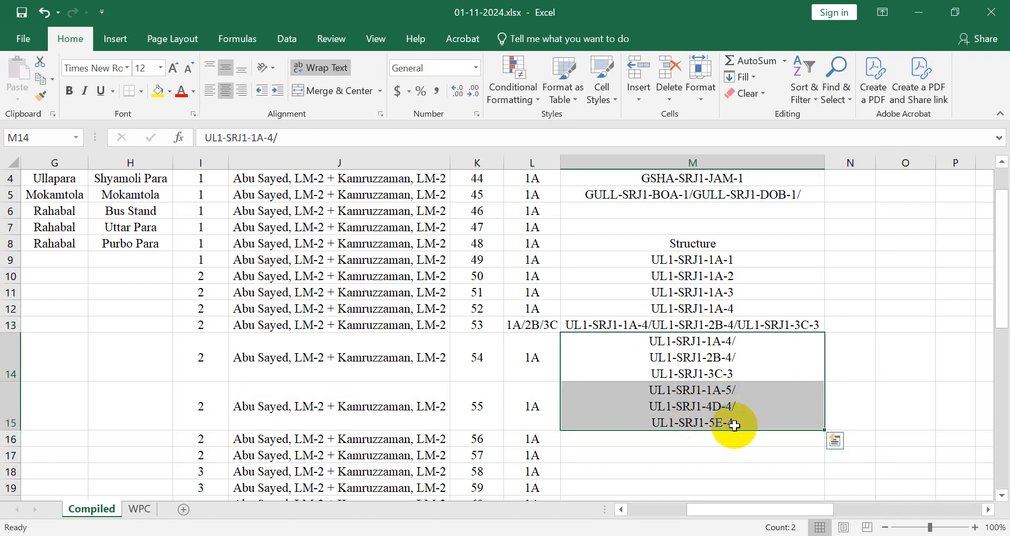
pyautogui.click(639, 364)
pyautogui.moveTo(698, 354); pyautogui.dragTo(689, 402)
pyautogui.click(738, 358)
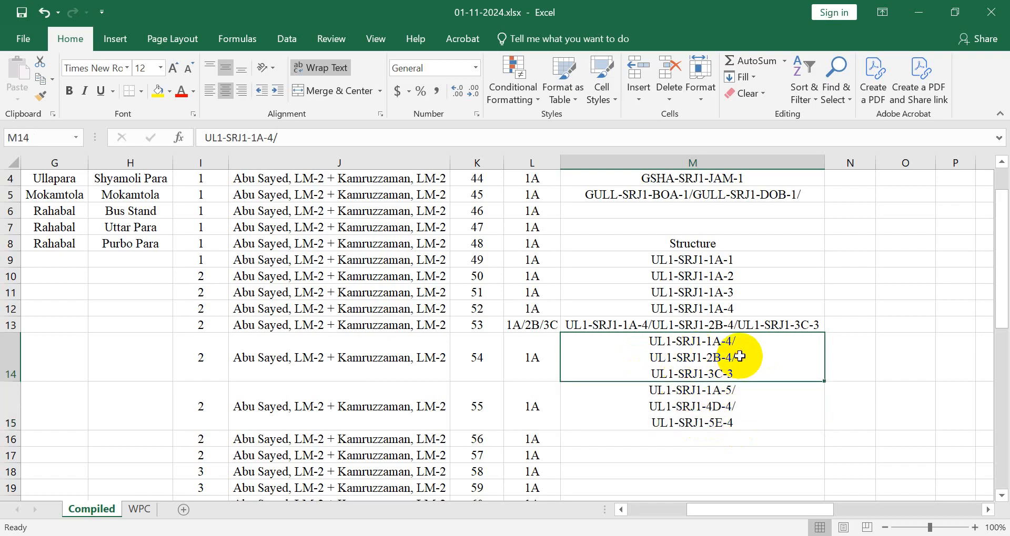
# Try a line break after UL1-SRJ1-1A-4/ inside M14 and undo it.
pyautogui.doubleClick(745, 346)
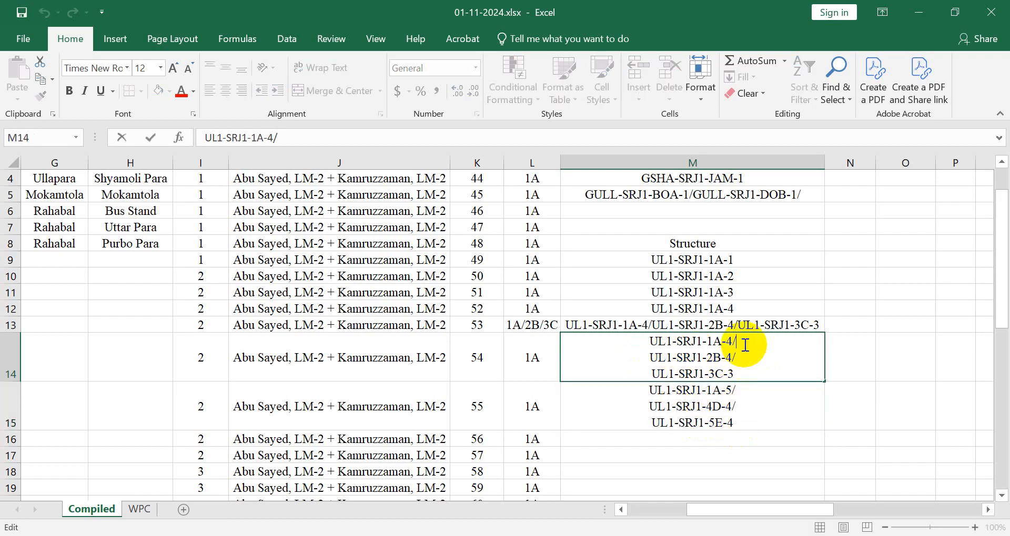
pyautogui.hotkey('alt', 'Return')
pyautogui.hotkey('ctrl', 'z')
pyautogui.click(714, 406)
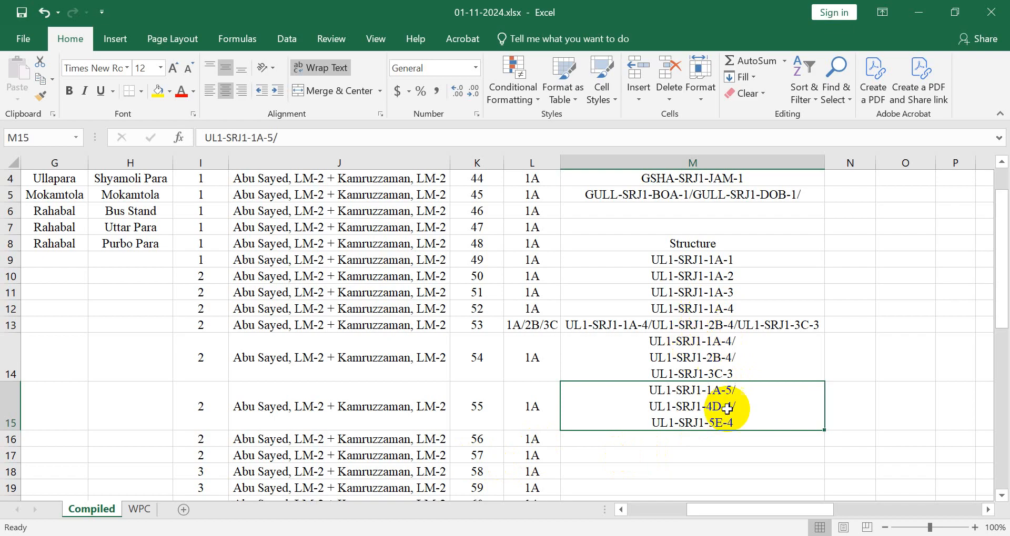
# Switch to Pole Numbering.pdf in Acrobat and examine the pole numbering rules and diagrams from Figure-01 through Figure-08.
pyautogui.scroll(-1, 728, 409)
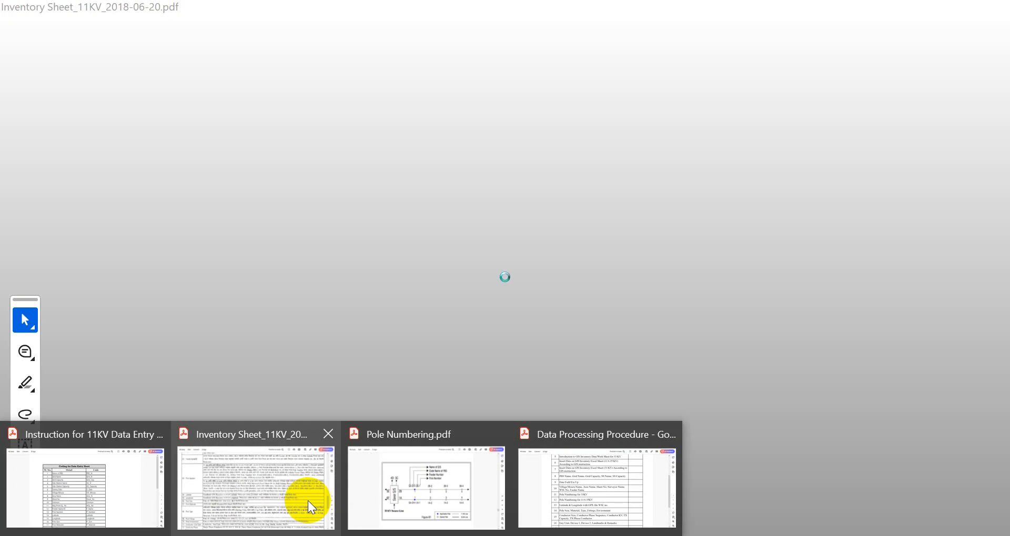
pyautogui.click(412, 498)
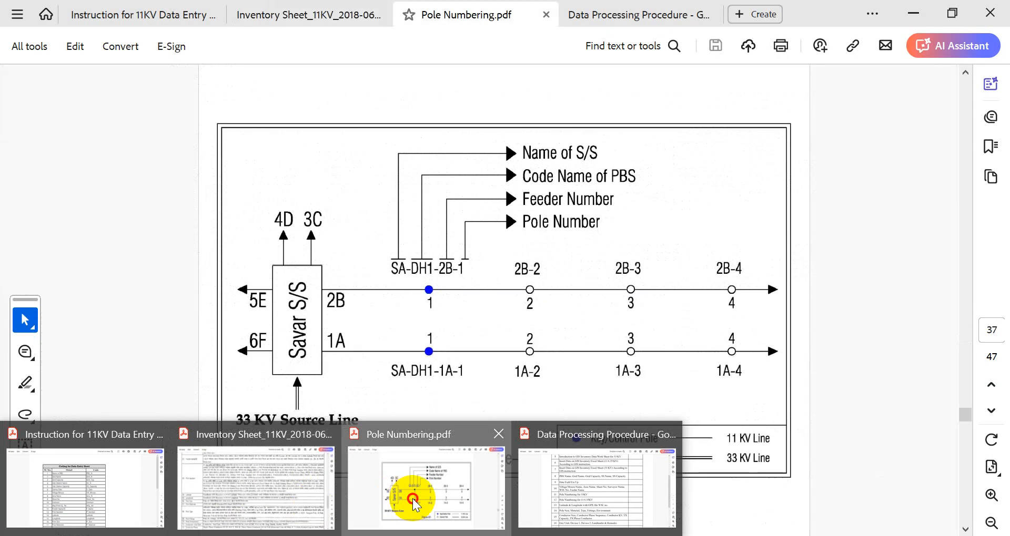
pyautogui.scroll(-10, 678, 372)
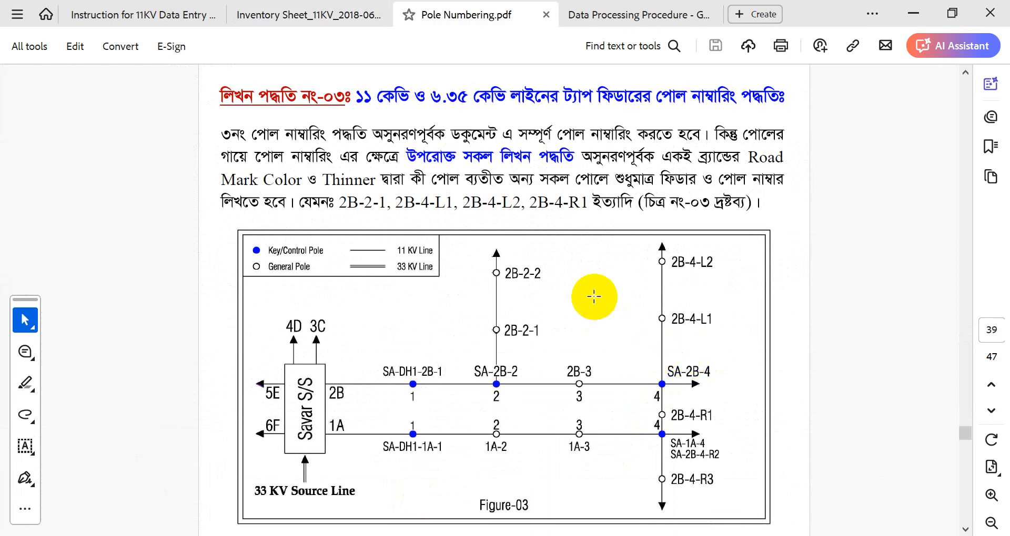
pyautogui.scroll(-10, 596, 302)
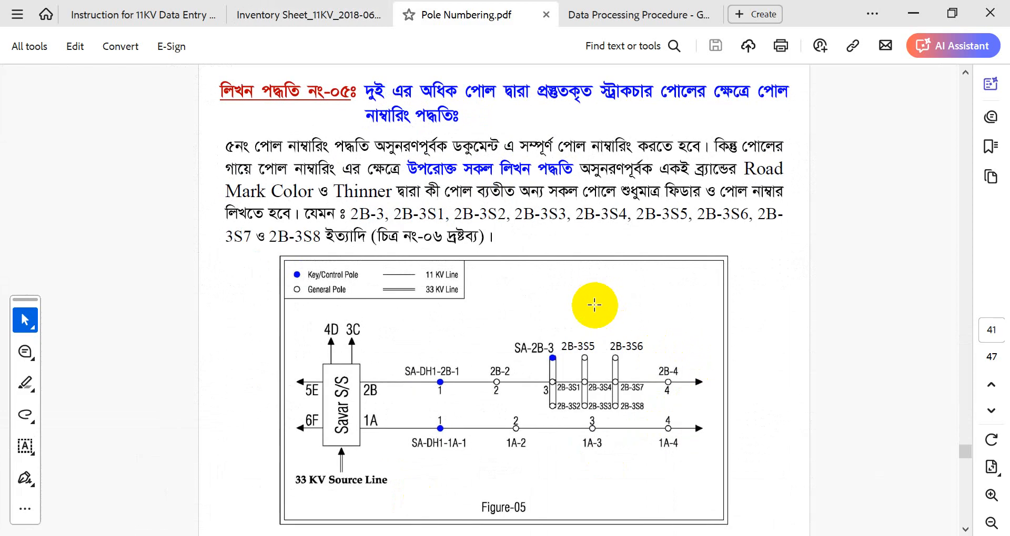
pyautogui.scroll(-5, 594, 302)
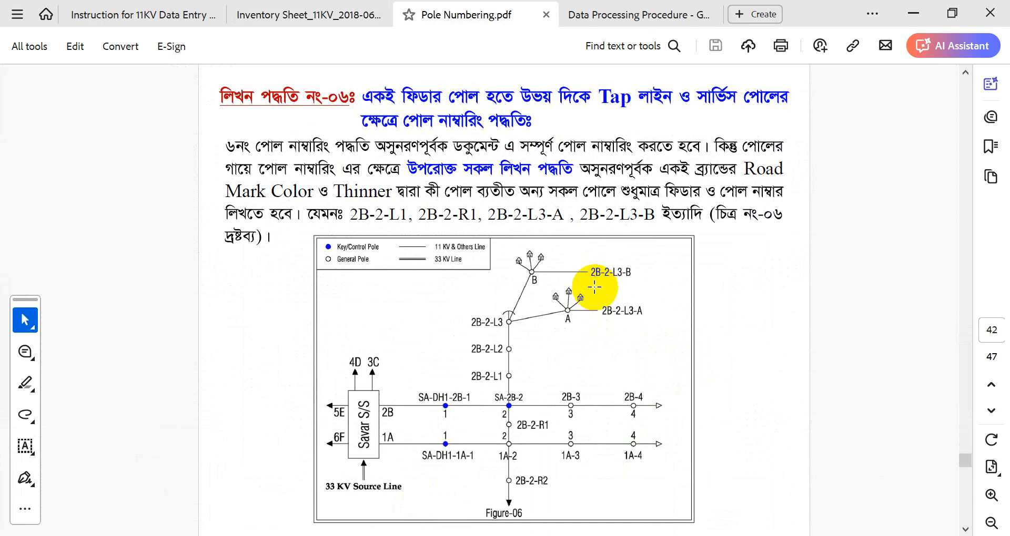
pyautogui.scroll(-5, 594, 286)
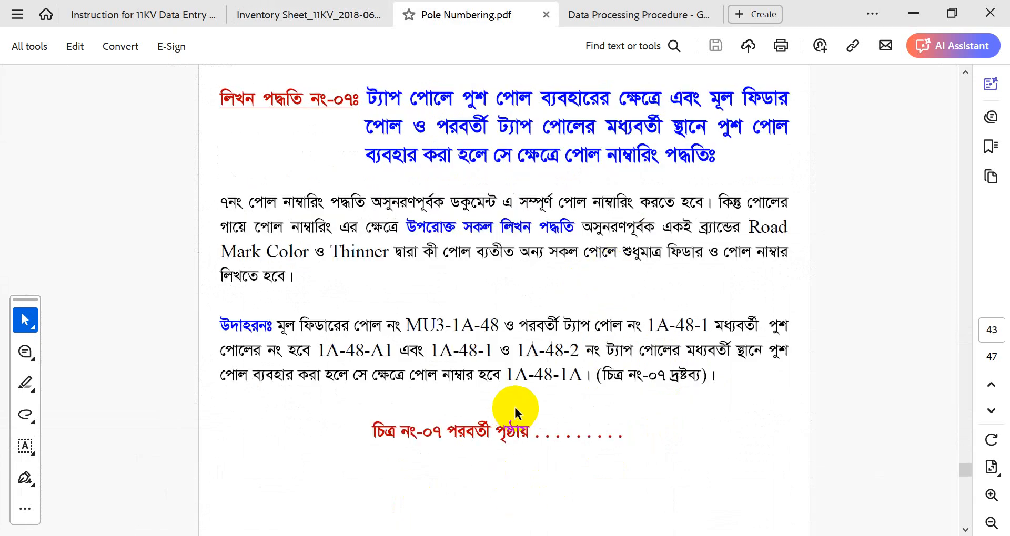
pyautogui.scroll(-10, 637, 409)
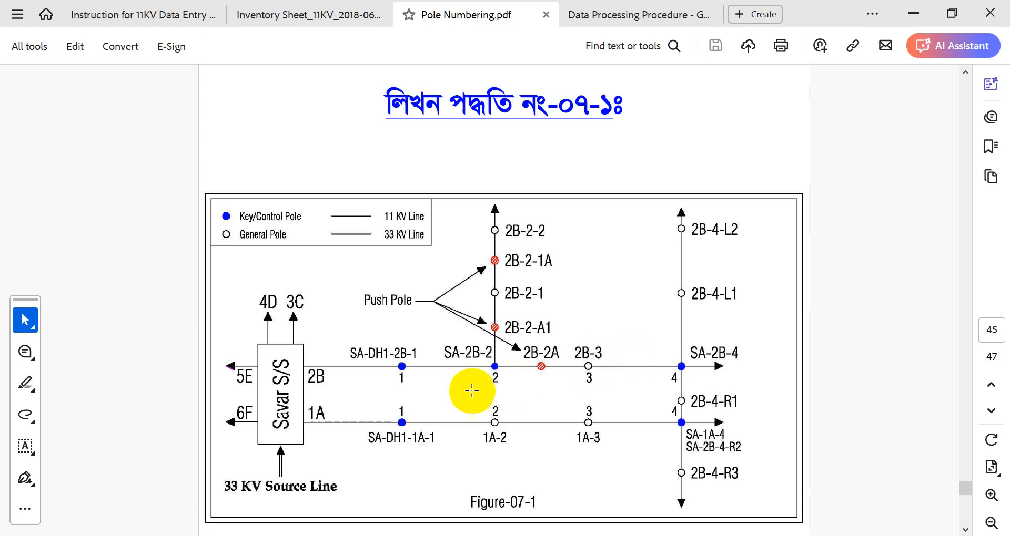
pyautogui.scroll(-3, 492, 378)
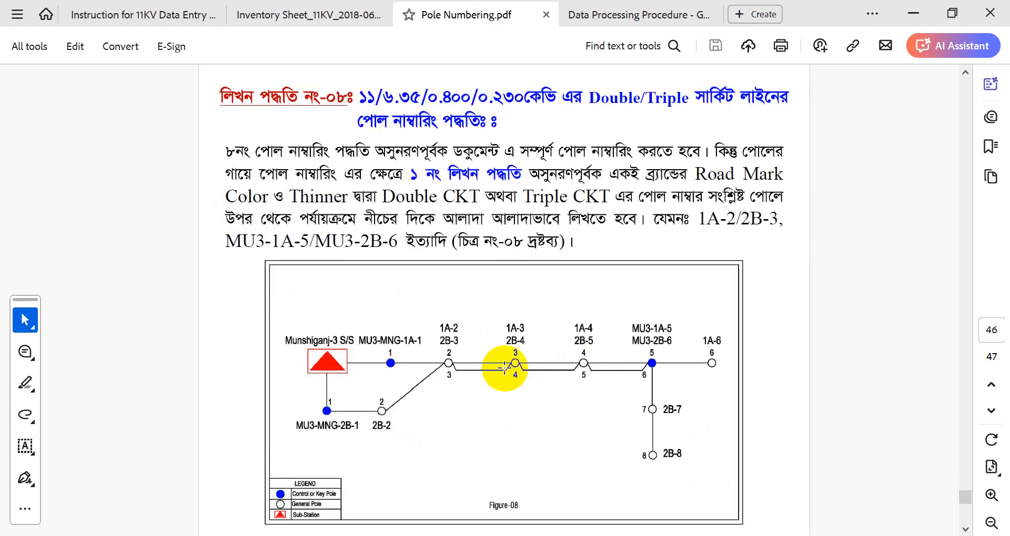
pyautogui.scroll(-3, 503, 368)
# Return to the first numbering rule and re-examine the rules through the push-pole diagram in Figure-07.
pyautogui.scroll(10, 504, 368)
pyautogui.scroll(15, 503, 369)
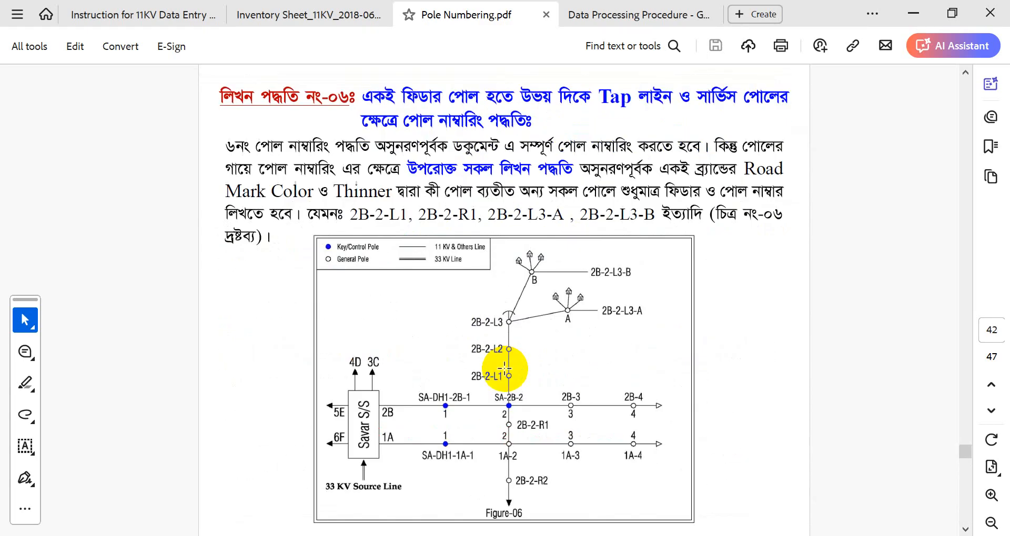
pyautogui.scroll(3, 505, 371)
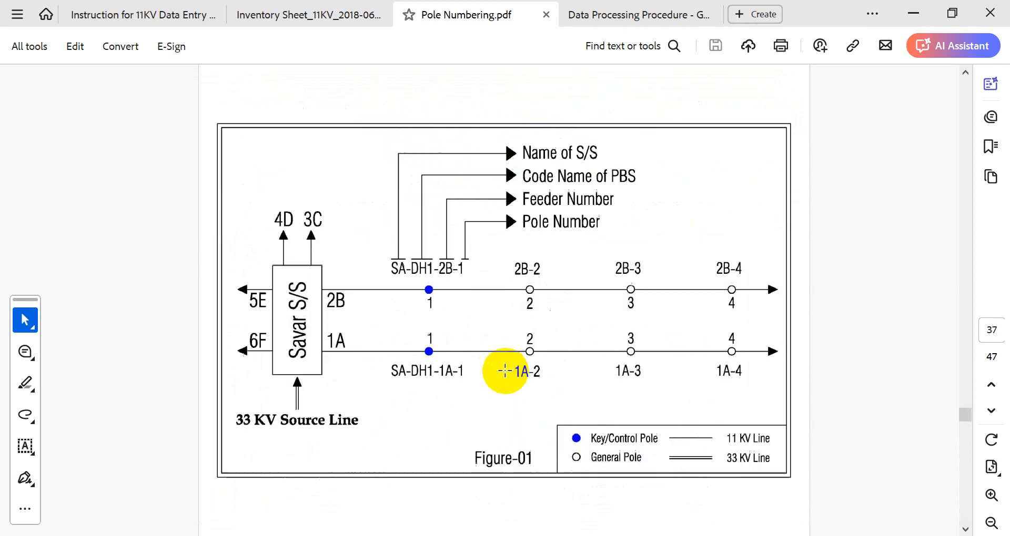
pyautogui.scroll(3, 564, 339)
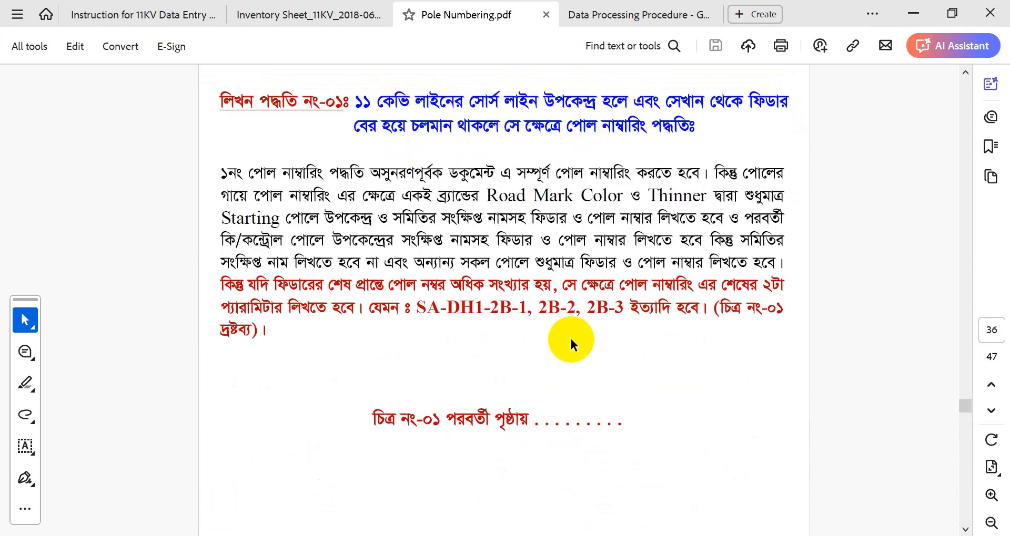
pyautogui.scroll(-6, 673, 384)
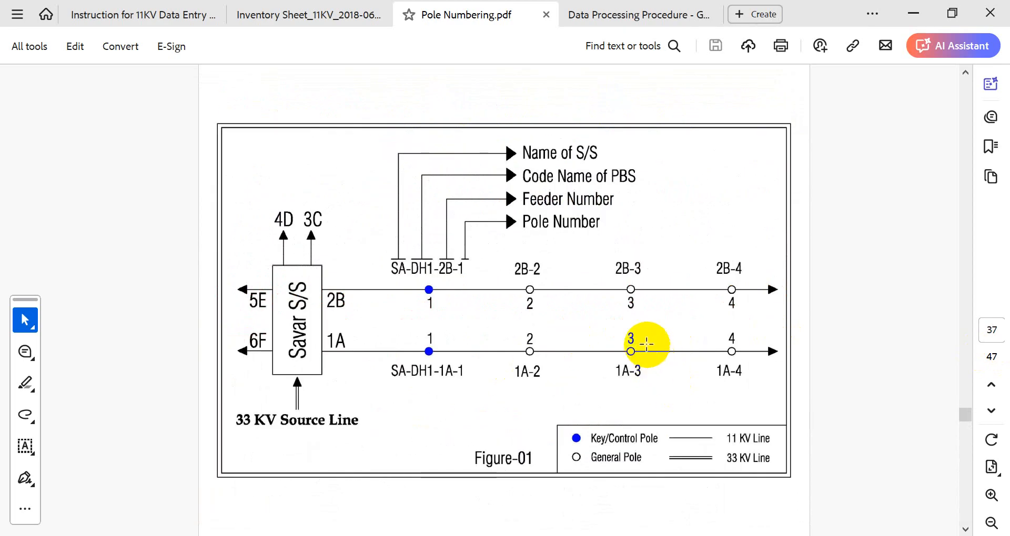
pyautogui.scroll(-6, 646, 344)
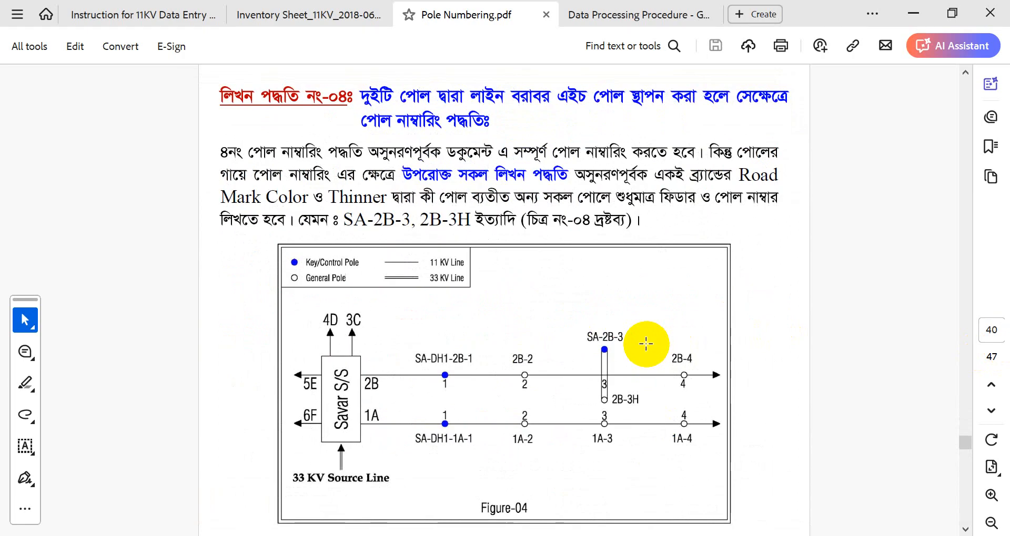
pyautogui.scroll(-6, 647, 344)
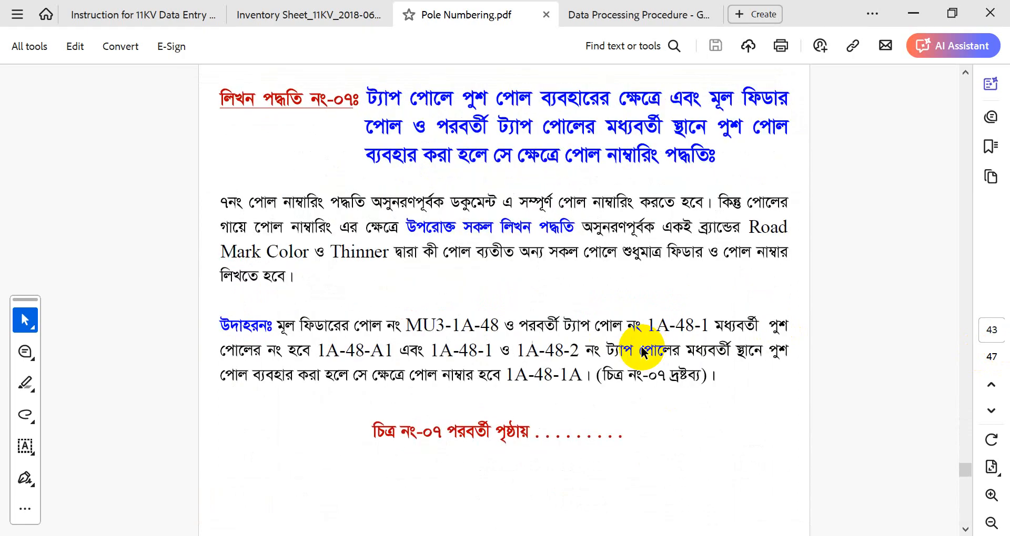
pyautogui.scroll(-3, 676, 305)
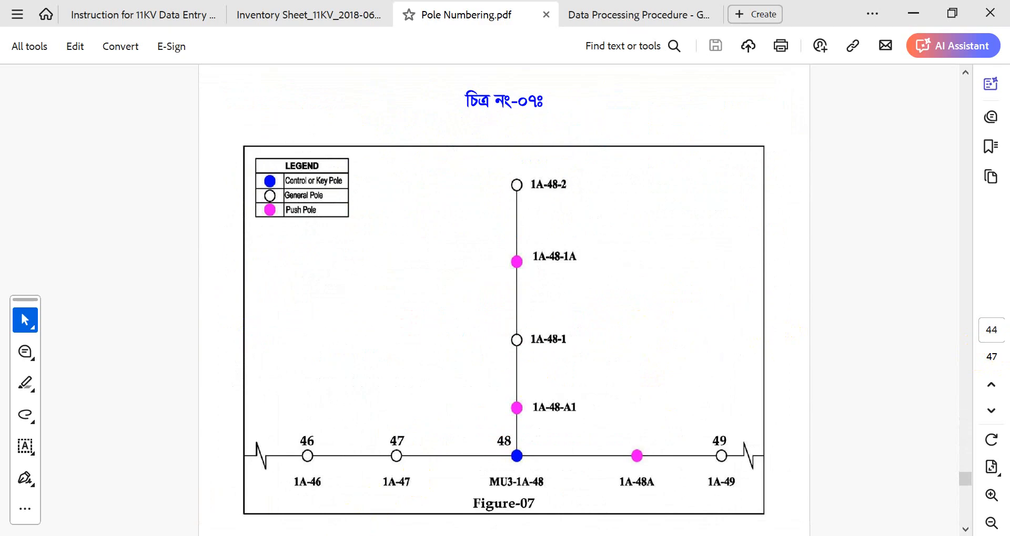
# Switch back to 01-11-2024.xlsx in Excel and select the empty cell M16 in the Compiled sheet.
pyautogui.moveTo(256, 535)
pyautogui.click(176, 483)
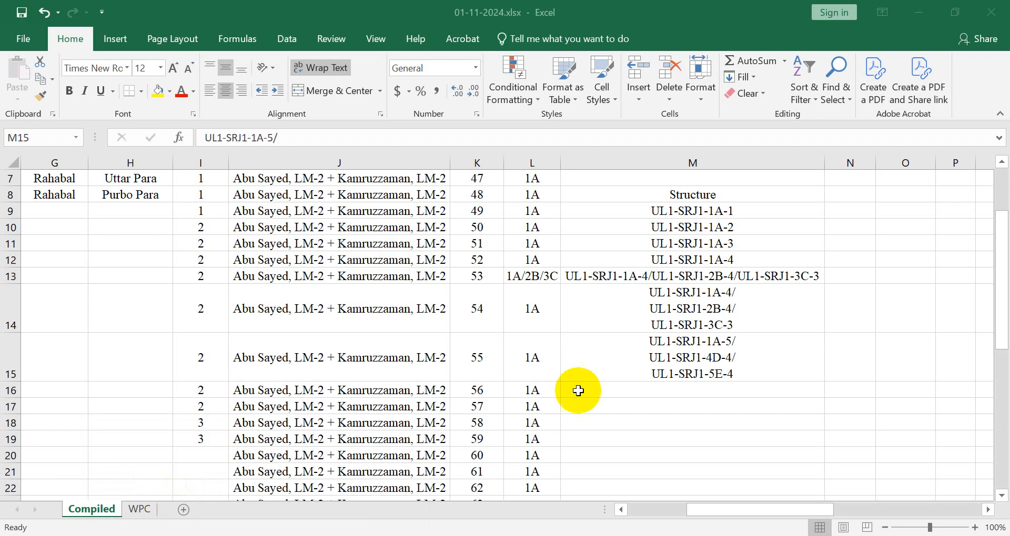
pyautogui.click(673, 394)
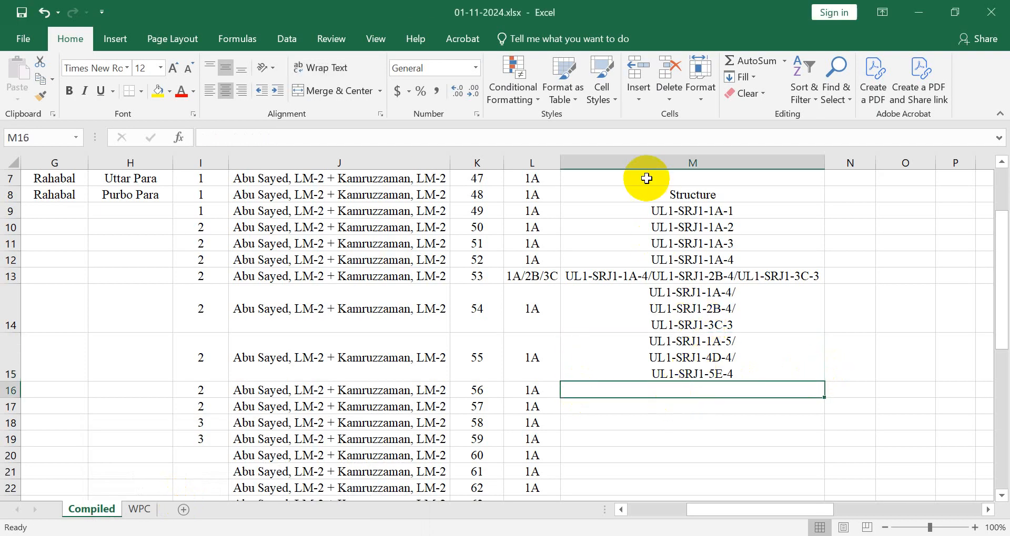
pyautogui.scroll(-11, 705, 317)
pyautogui.scroll(11, 713, 346)
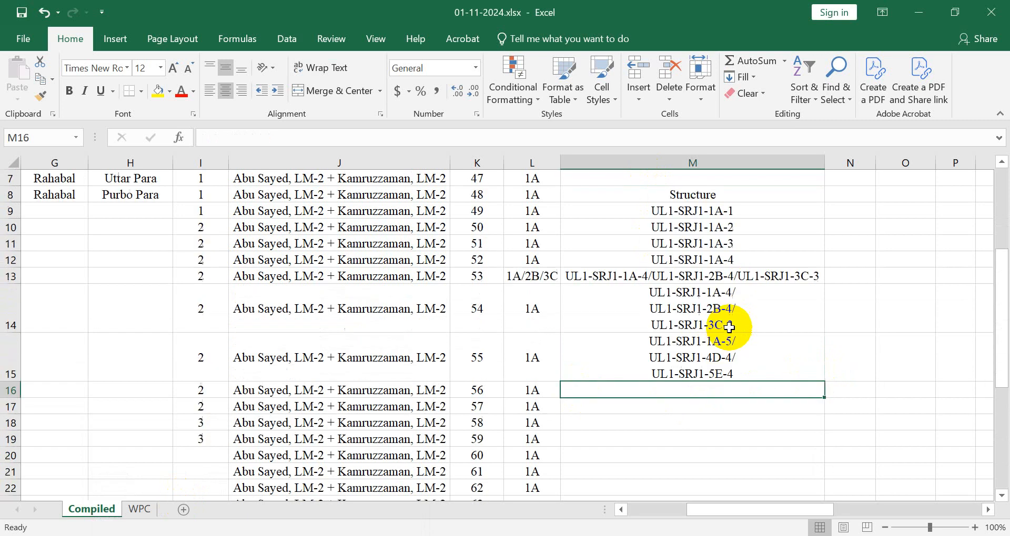
# Copy the prefix UL1-SRJ1-1A from the first line of M14 into M16.
pyautogui.click(700, 313)
pyautogui.doubleClick(668, 286)
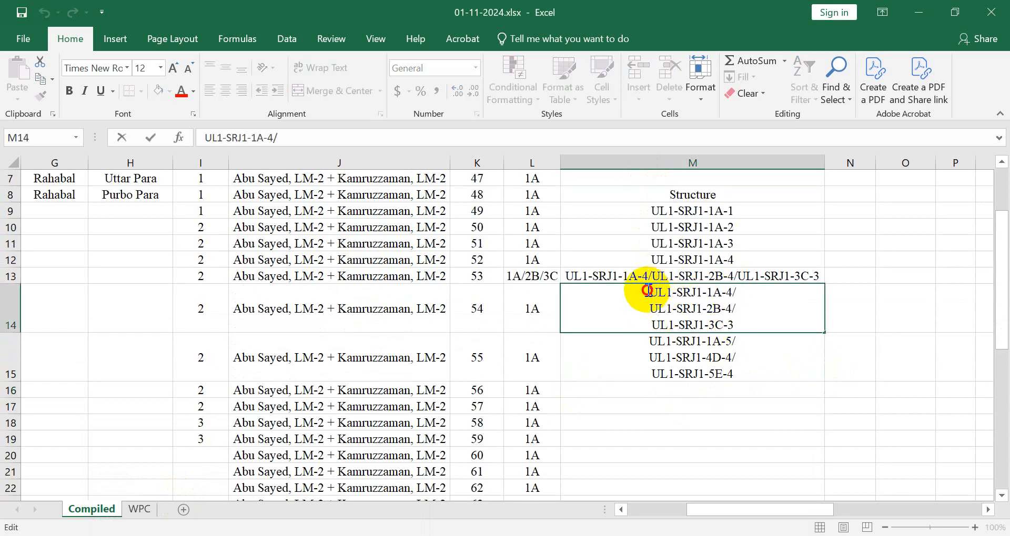
pyautogui.moveTo(649, 291); pyautogui.dragTo(722, 294)
pyautogui.hotkey('ctrl', 'c')
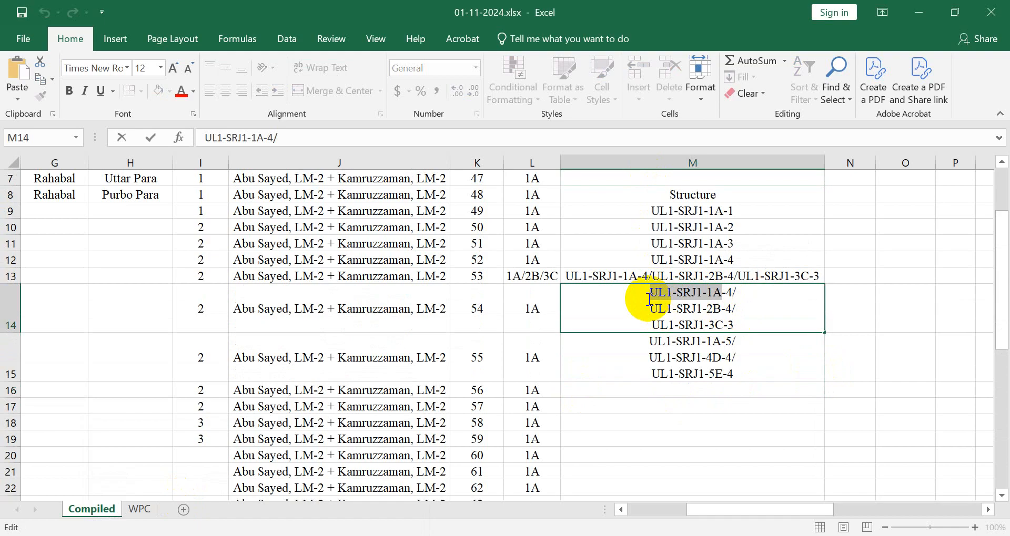
pyautogui.press('Return')
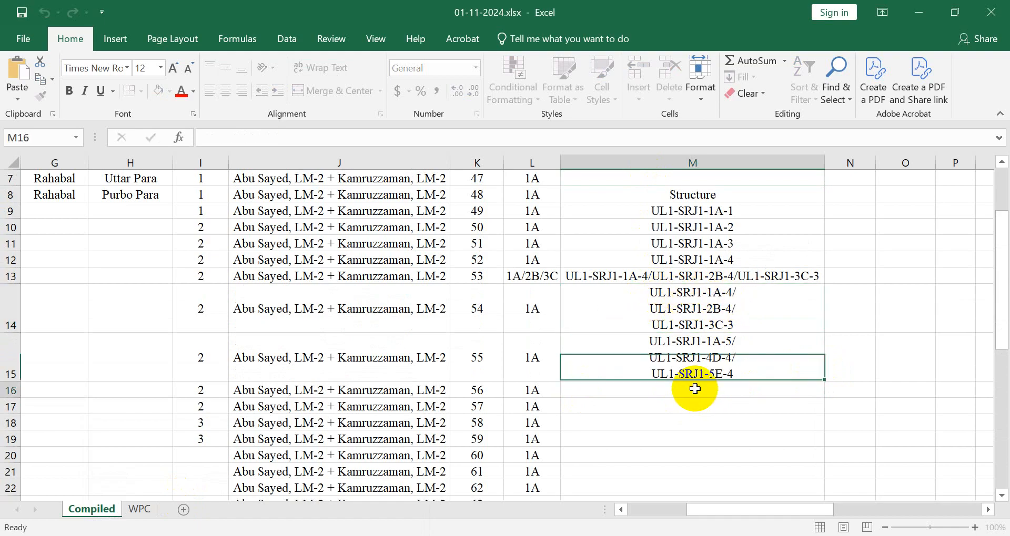
pyautogui.click(692, 388)
pyautogui.hotkey('ctrl', 'v')
pyautogui.press('Return')
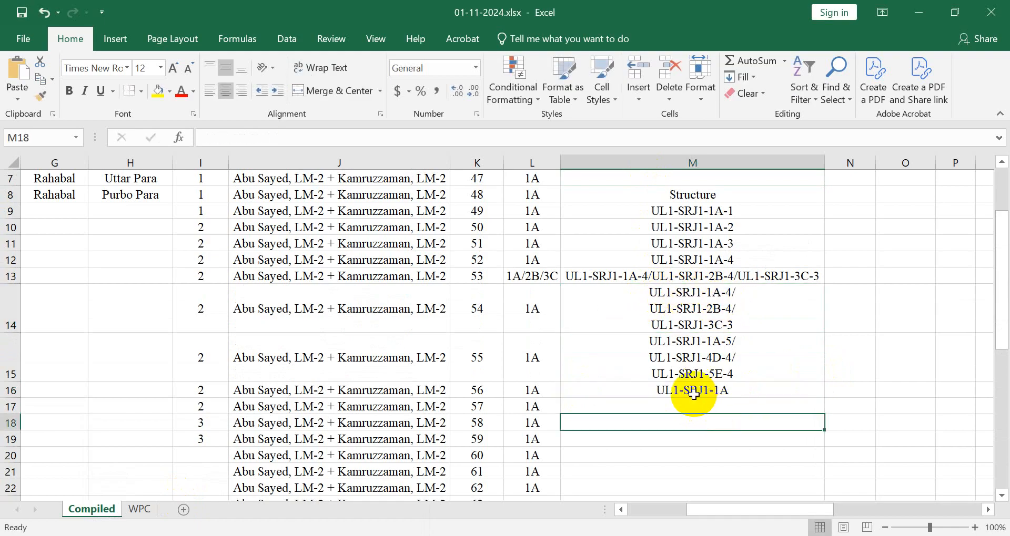
# Try to paste the copied prefix text over column M from M16 down to the last data rows.
pyautogui.click(676, 392)
pyautogui.scroll(-3, 684, 405)
pyautogui.scroll(-5, 708, 420)
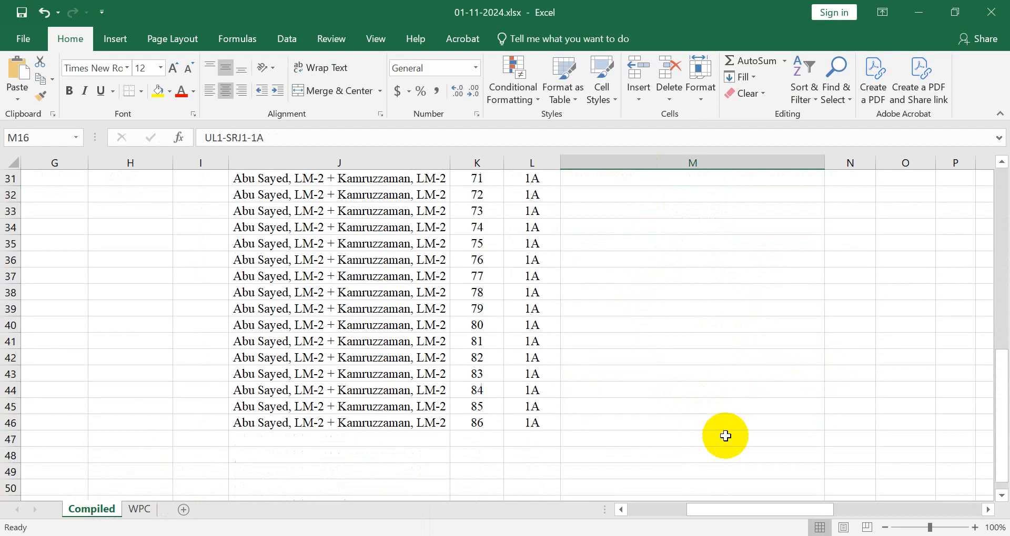
pyautogui.keyDown('shift'); pyautogui.click(699, 415); pyautogui.keyUp('shift')
pyautogui.hotkey('ctrl', 'v')
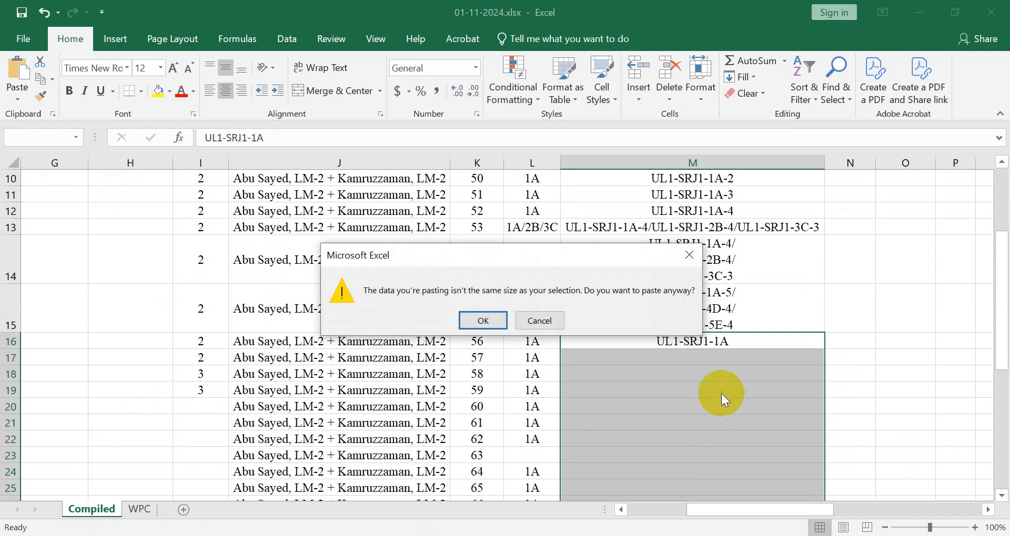
pyautogui.click(686, 255)
# Copy cell M16 and paste UL1-SRJ1-1A into M17:M46.
pyautogui.click(672, 342)
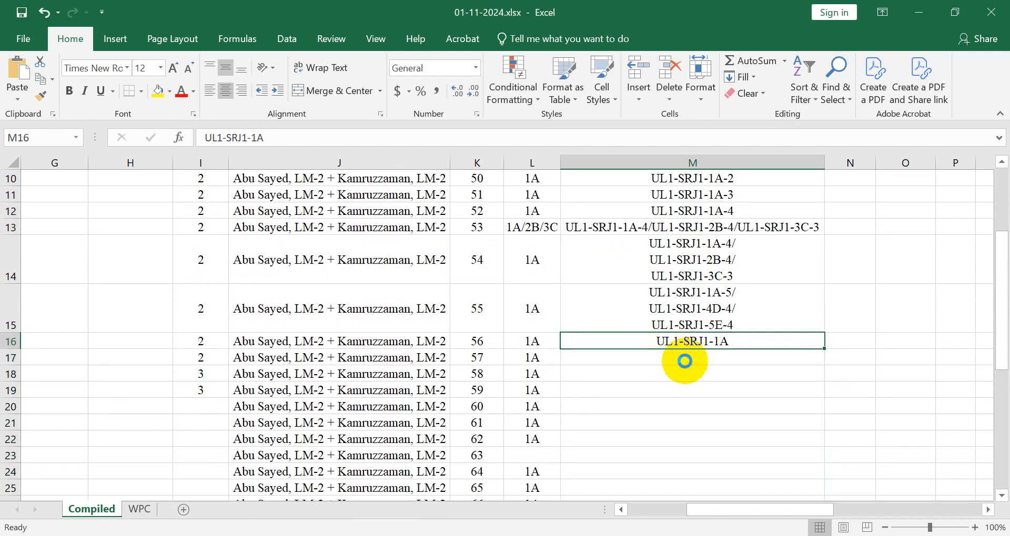
pyautogui.hotkey('ctrl', 'c')
pyautogui.click(652, 372)
pyautogui.scroll(-1, 638, 322)
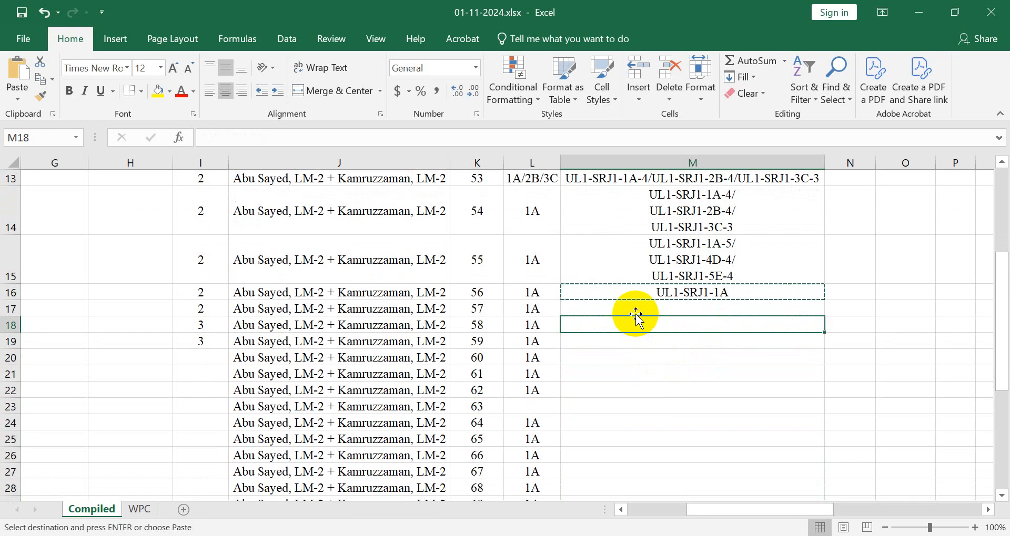
pyautogui.click(644, 309)
pyautogui.scroll(-8, 677, 367)
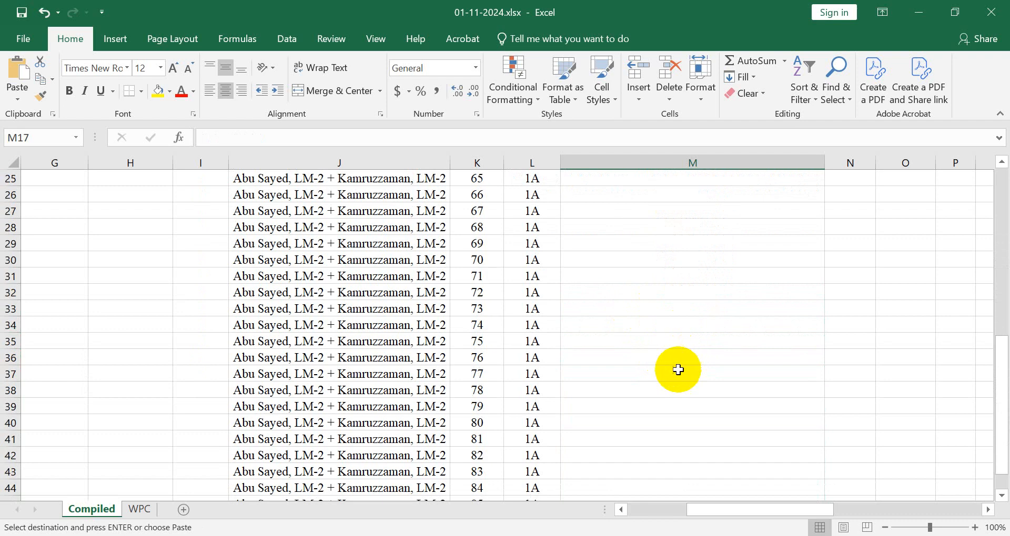
pyautogui.keyDown('shift'); pyautogui.click(604, 327); pyautogui.keyUp('shift')
pyautogui.hotkey('ctrl', 'v')
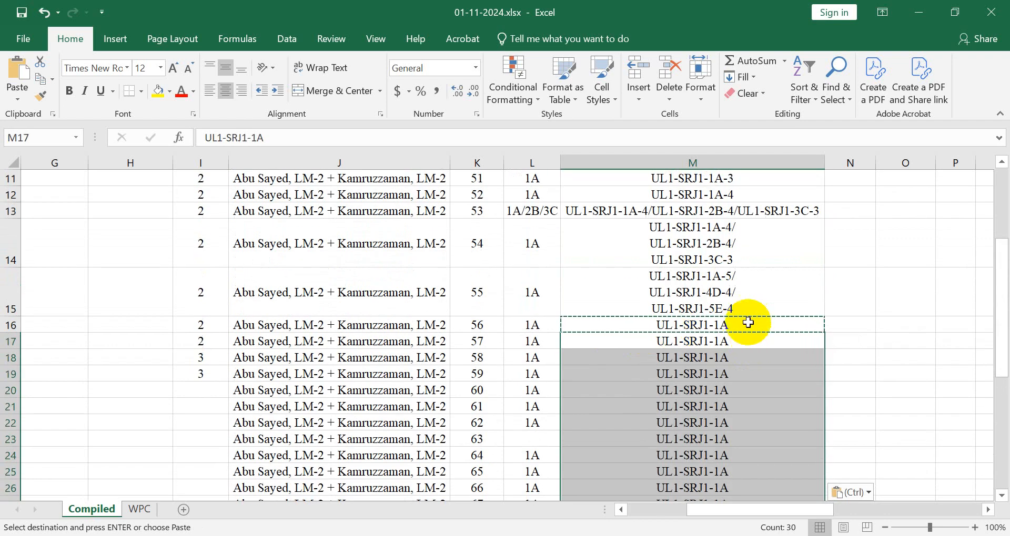
# Append -5-1 to the code in M16 so it reads UL1-SRJ1-1A-5-1.
pyautogui.doubleClick(743, 323)
pyautogui.write('-')
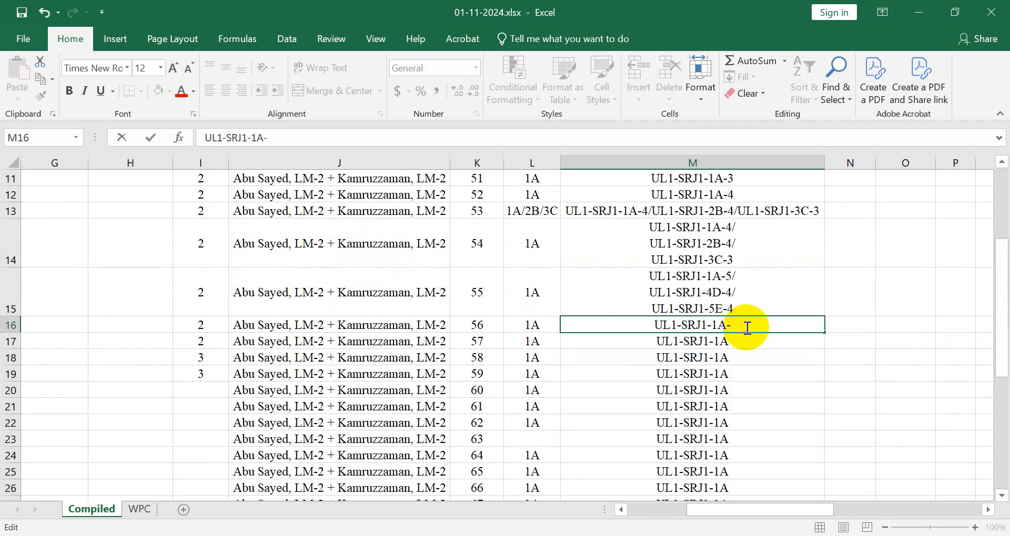
pyautogui.write('5-1')
pyautogui.press('Return')
pyautogui.press('Return')
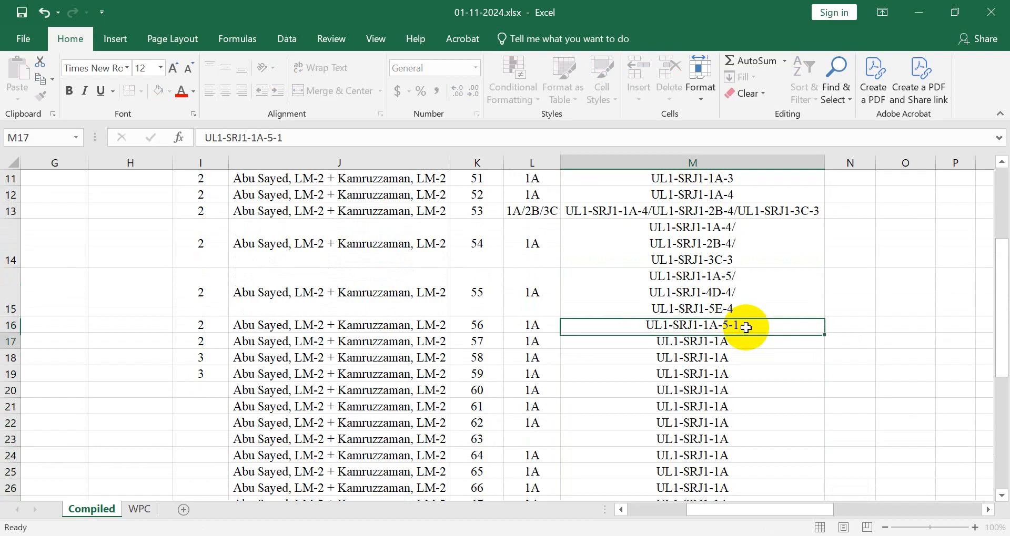
# Append -5-2 to the code in M17 so it reads UL1-SRJ1-1A-5-2.
pyautogui.press('Up')
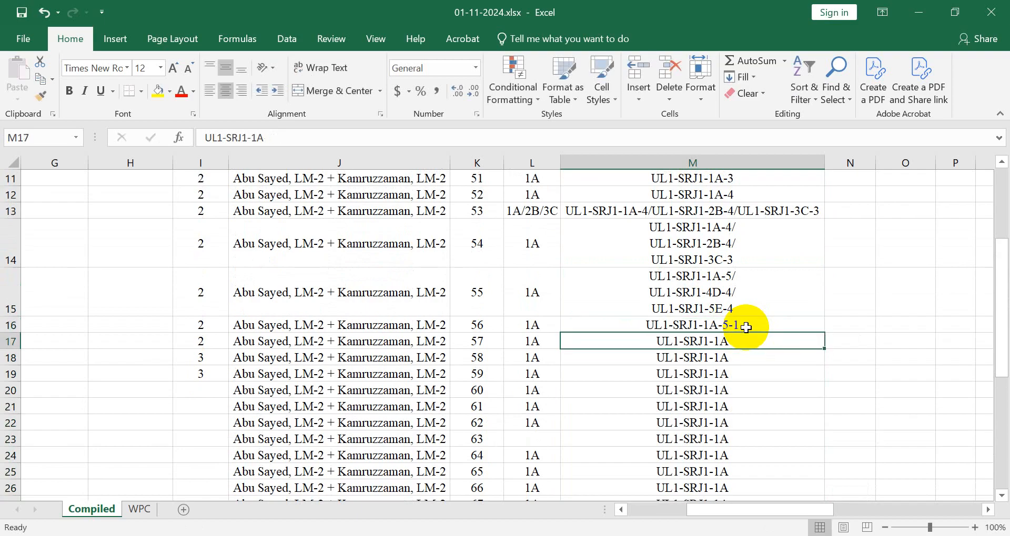
pyautogui.doubleClick(744, 342)
pyautogui.write('-')
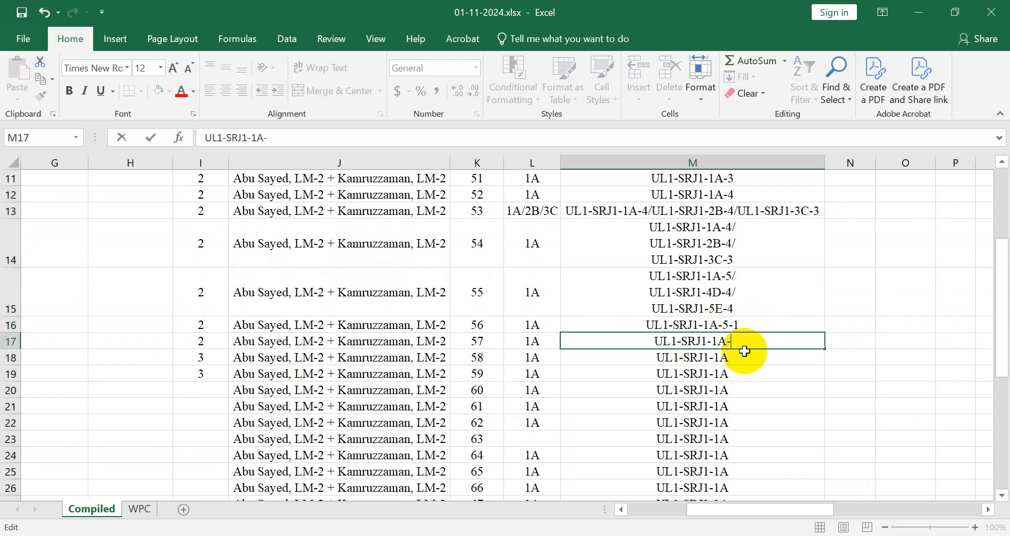
pyautogui.write('6')
pyautogui.press('BackSpace')
pyautogui.write('5-2')
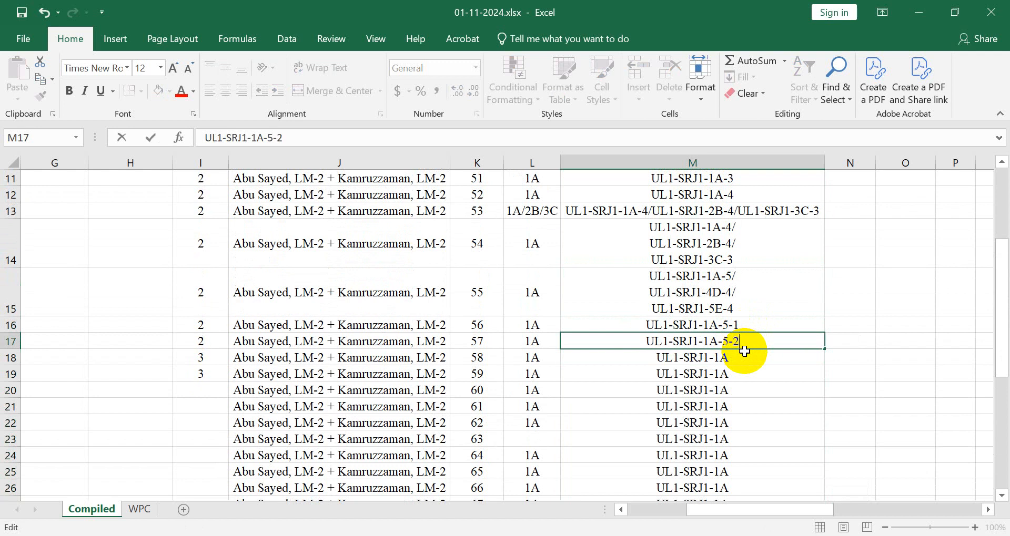
# Append -5-3 to the code in M18 so it reads UL1-SRJ1-1A-5-3.
pyautogui.click(752, 356)
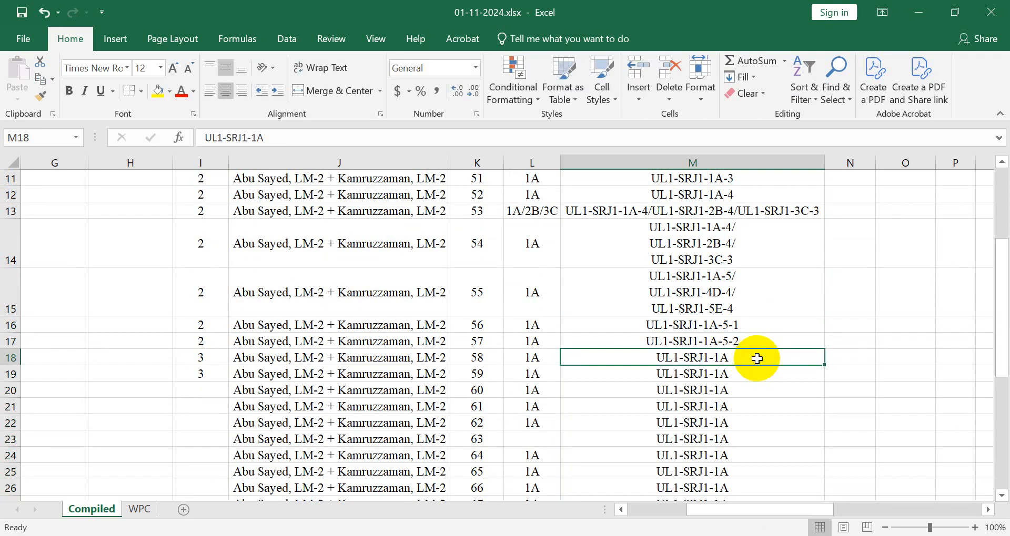
pyautogui.doubleClick(757, 358)
pyautogui.write('-5-')
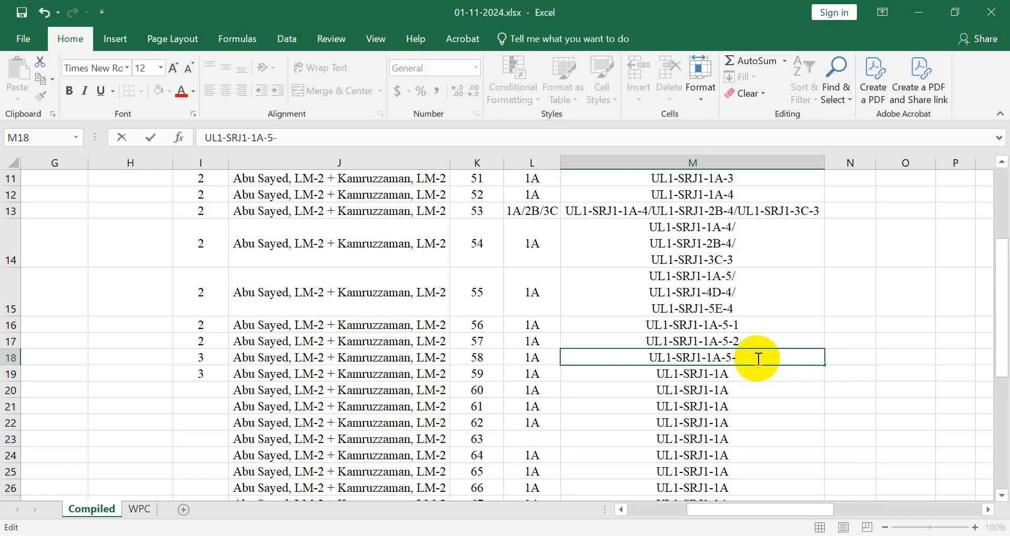
pyautogui.write('3')
# Append -6 to the code in M19 so it reads UL1-SRJ1-1A-6.
pyautogui.click(797, 377)
pyautogui.doubleClick(798, 376)
pyautogui.write('-')
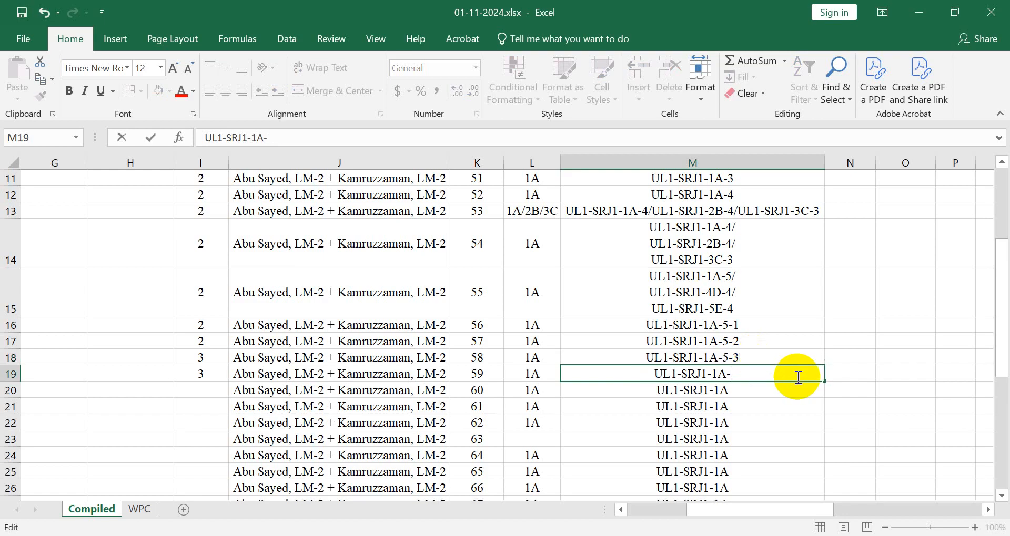
pyautogui.write('6')
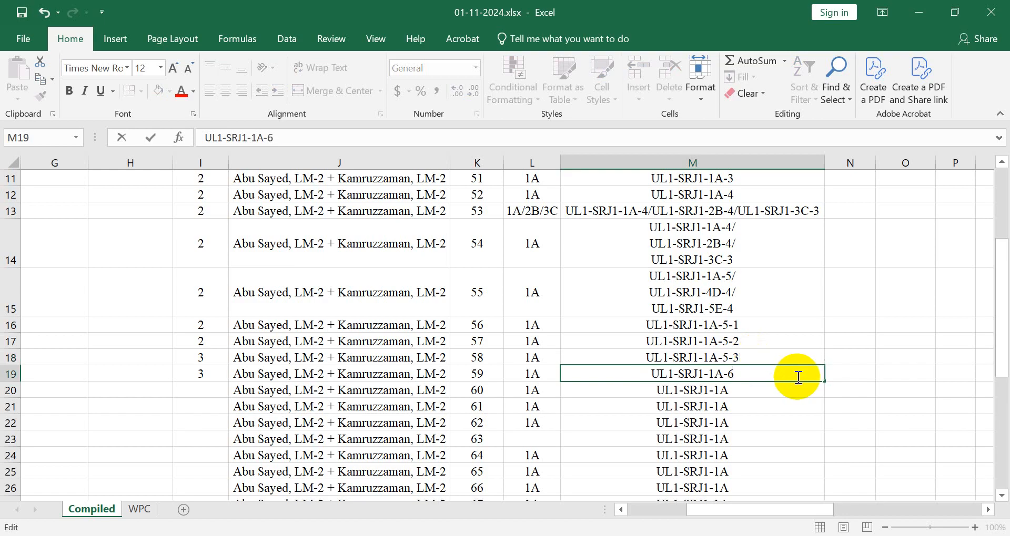
# Append -6-L1 to the code in M20 so it reads UL1-SRJ1-1A-6-L1.
pyautogui.click(770, 393)
pyautogui.doubleClick(772, 393)
pyautogui.write('-')
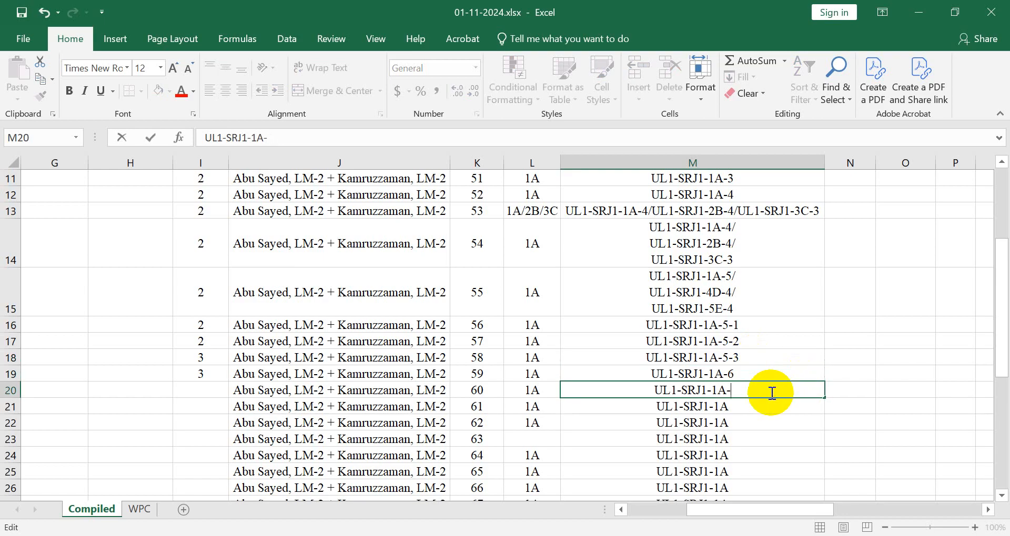
pyautogui.write('6')
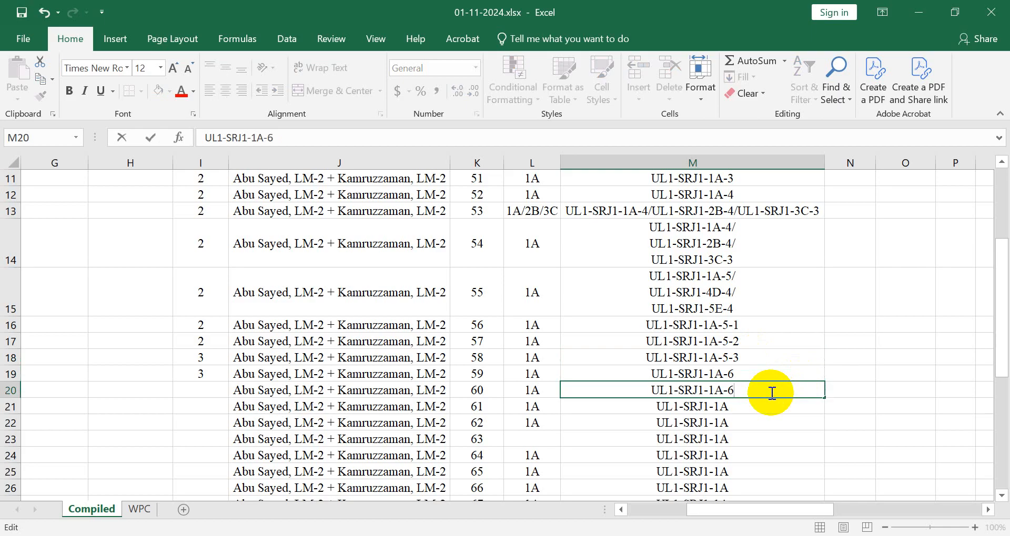
pyautogui.write('-')
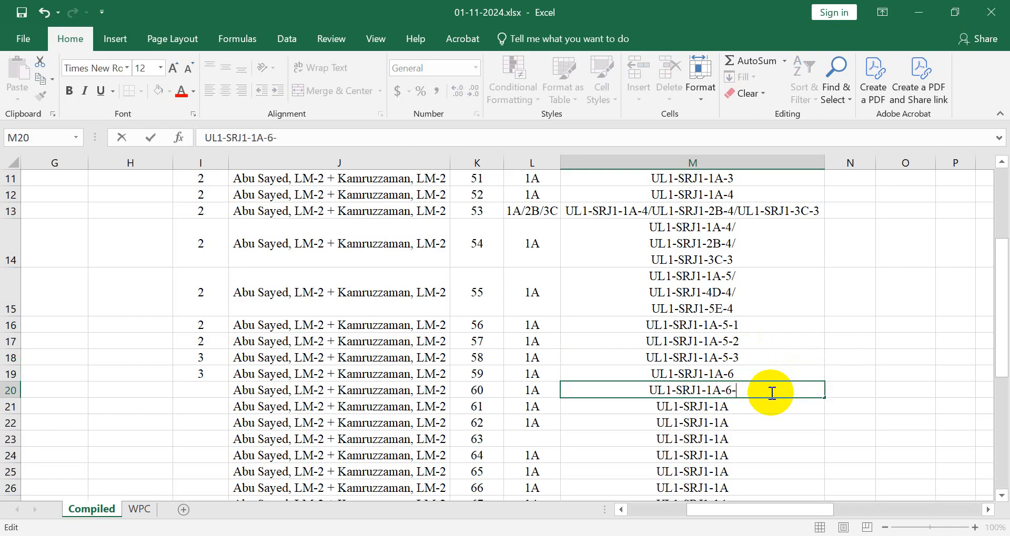
pyautogui.write('L1')
pyautogui.press('Return')
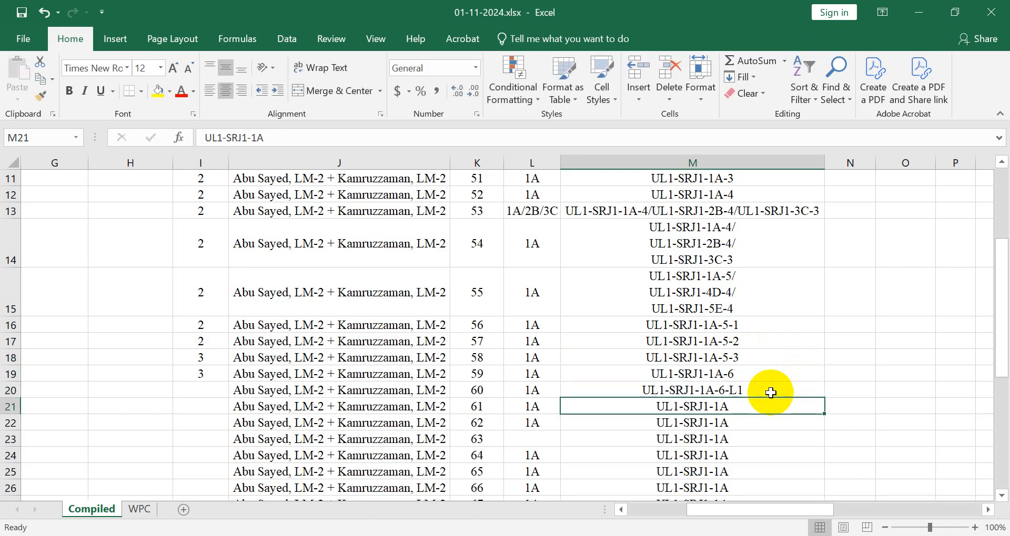
pyautogui.press('Return')
# Append -6-R1 to the code in M21 so it reads UL1-SRJ1-1A-6-R1.
pyautogui.click(741, 409)
pyautogui.doubleClick(742, 408)
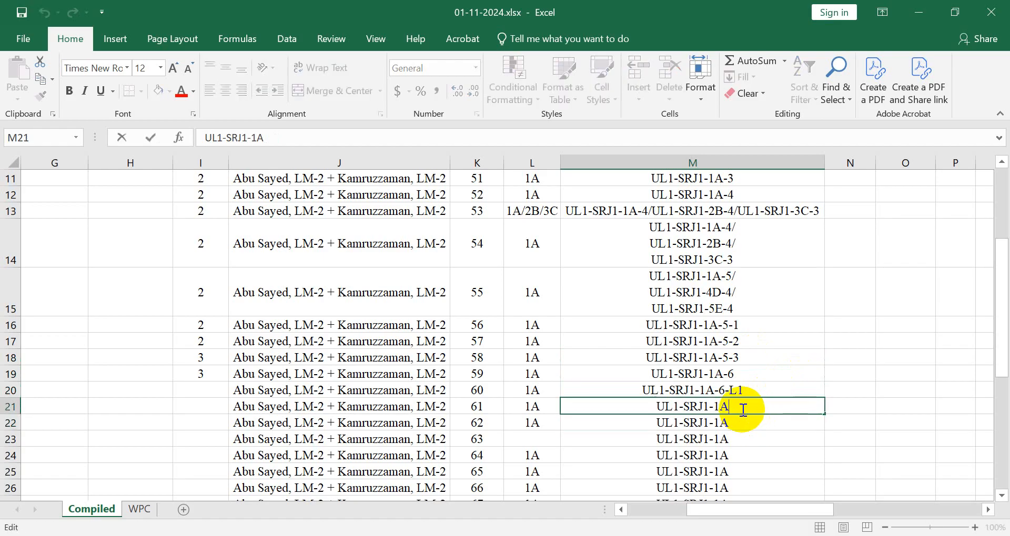
pyautogui.write('-6-')
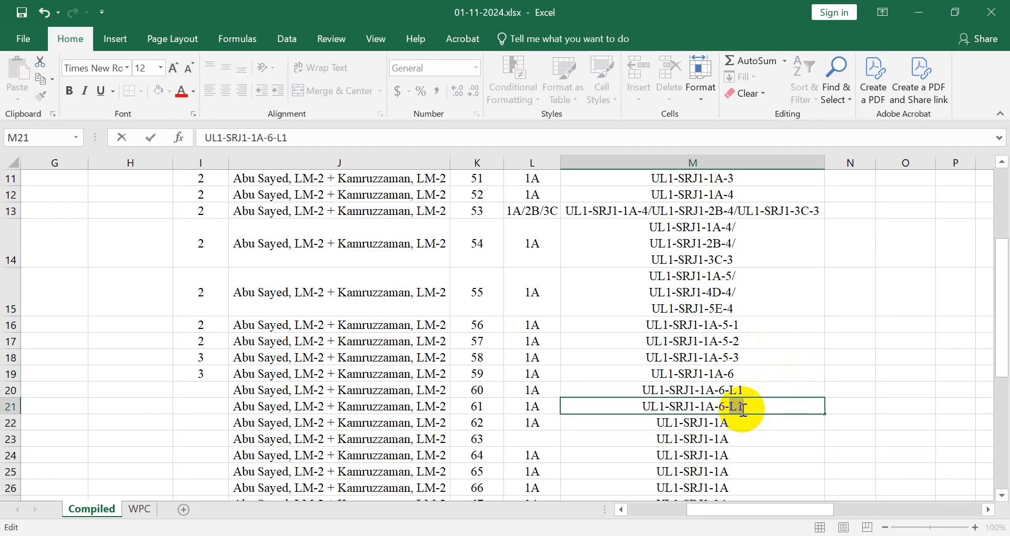
pyautogui.write('R1')
pyautogui.press('Return')
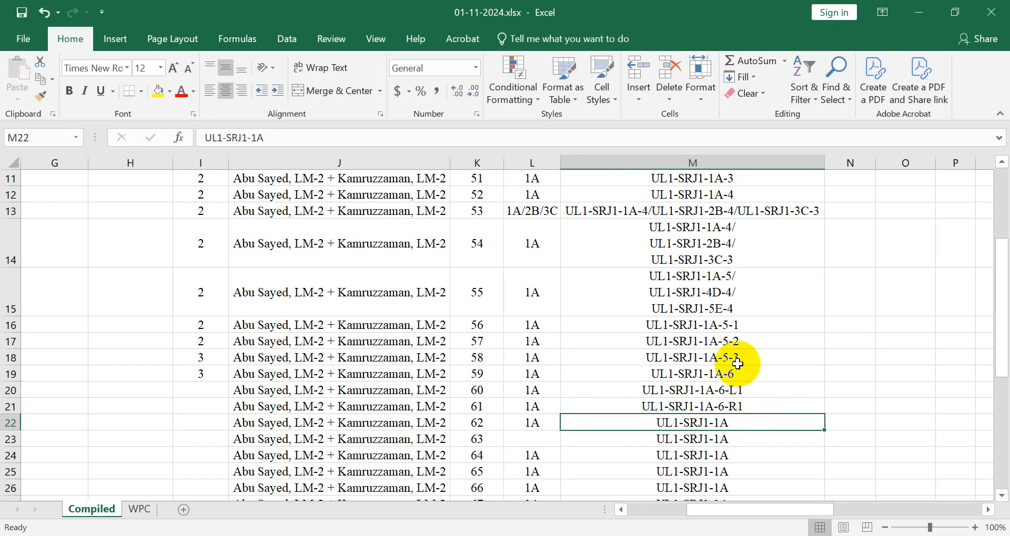
pyautogui.scroll(-1, 739, 362)
pyautogui.scroll(-4, 741, 373)
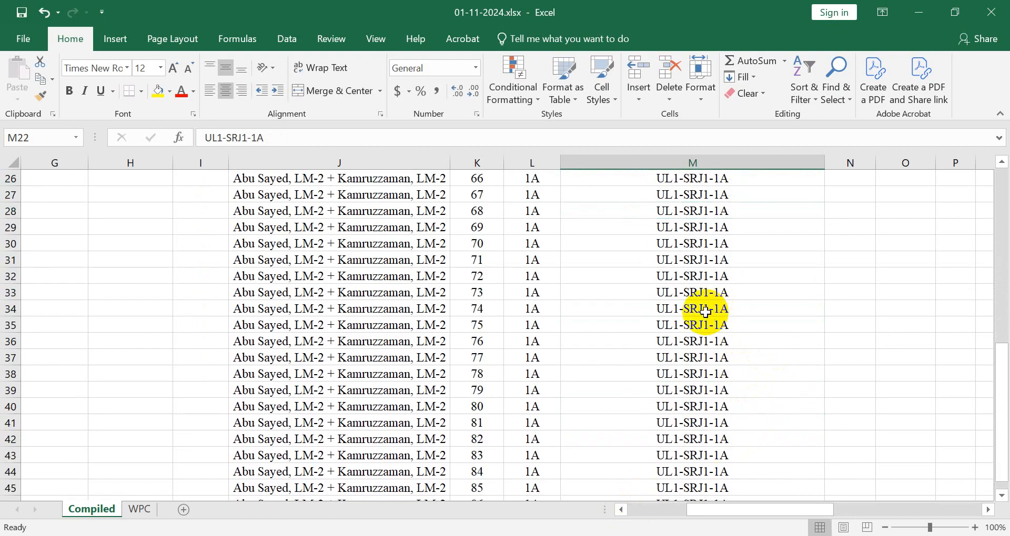
pyautogui.scroll(8, 731, 328)
pyautogui.scroll(-1, 747, 335)
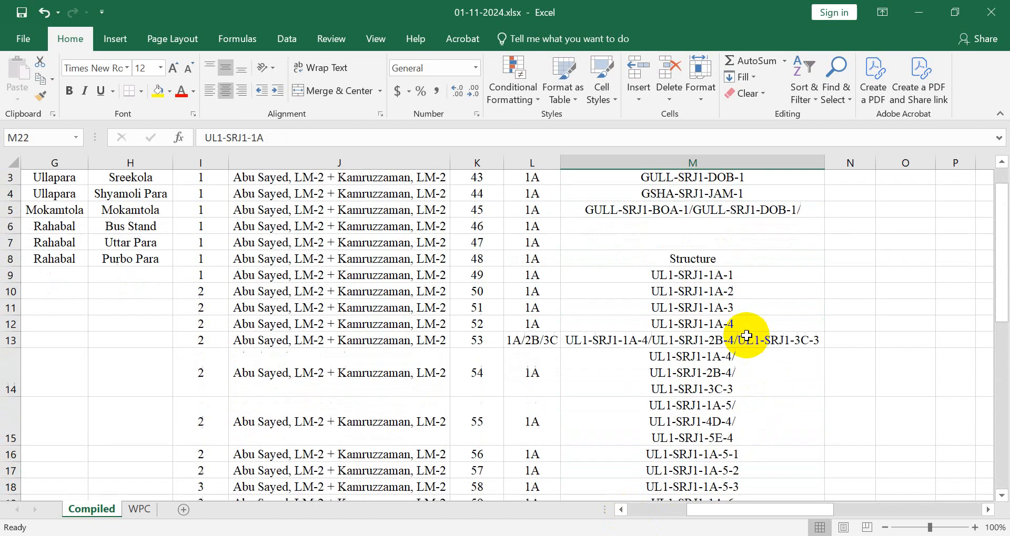